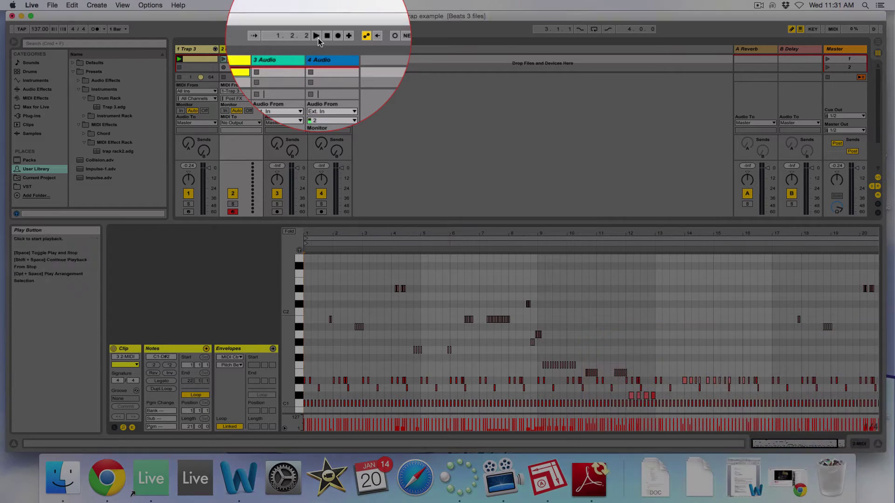
Play the trap example set for about half a minute, then stop playback
left_click(317, 36)
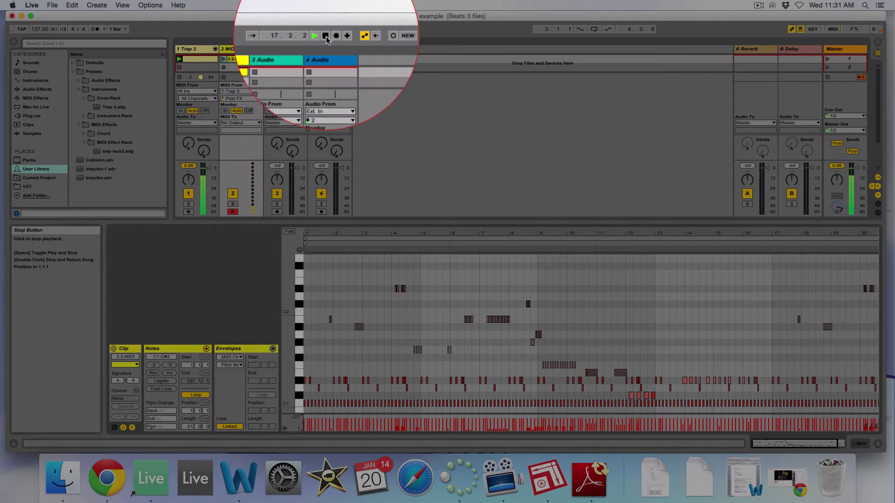
left_click(326, 37)
Show the Trap 3 track's devices and widen the view to reveal the drum rack's chain list
left_click(200, 62)
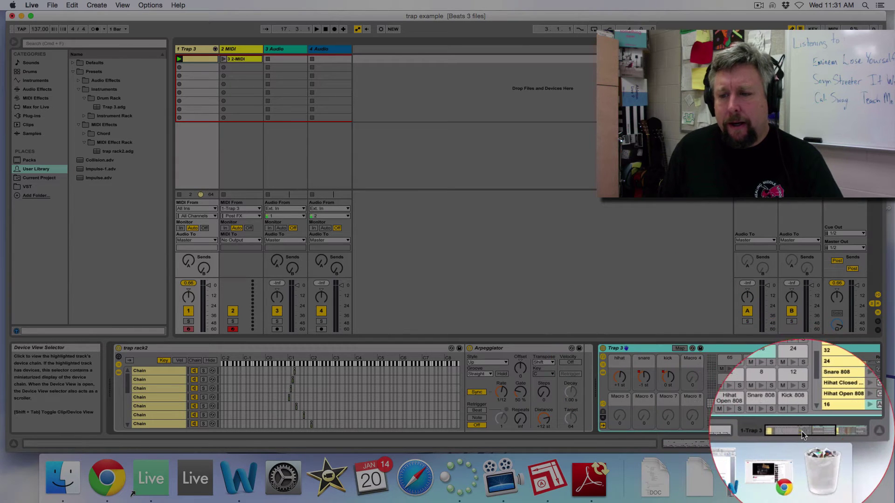
left_click_drag(802, 432, 816, 432)
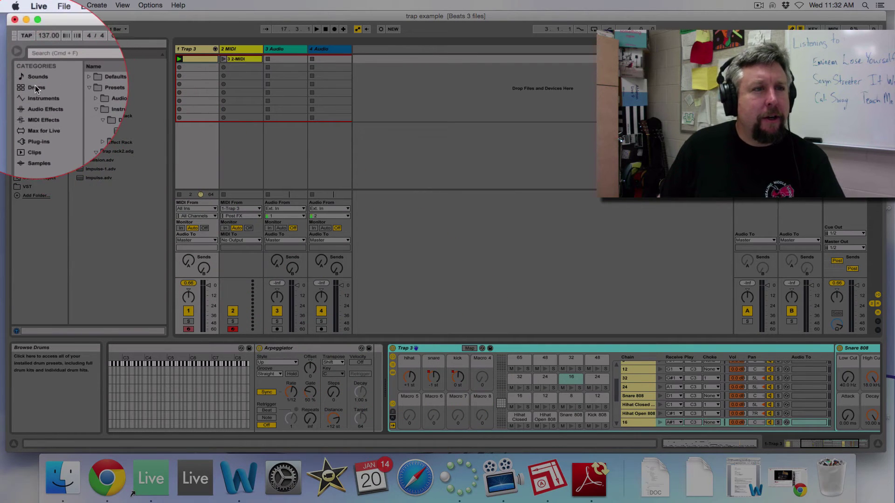
Add Kit-Core 808 from Drums on a new MIDI track and swap its Kick, Hihat Closed and Clap pads
left_click(35, 87)
left_click_drag(96, 99, 363, 95)
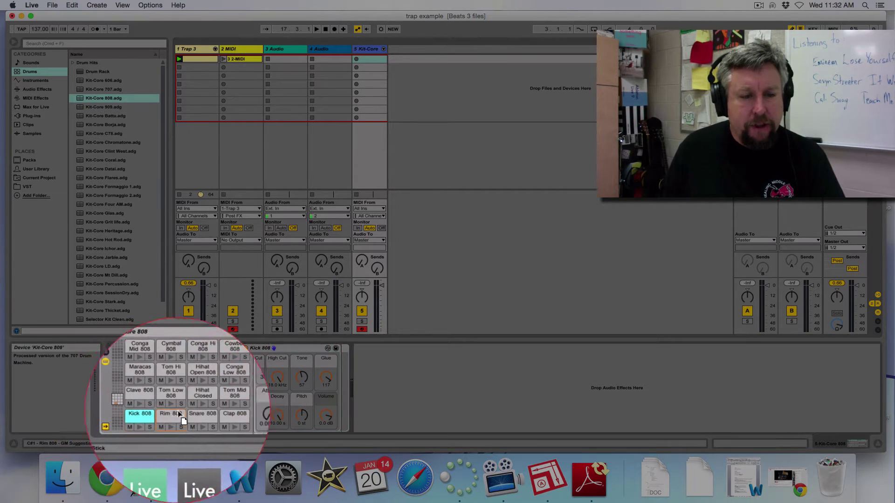
left_click_drag(223, 413, 222, 413)
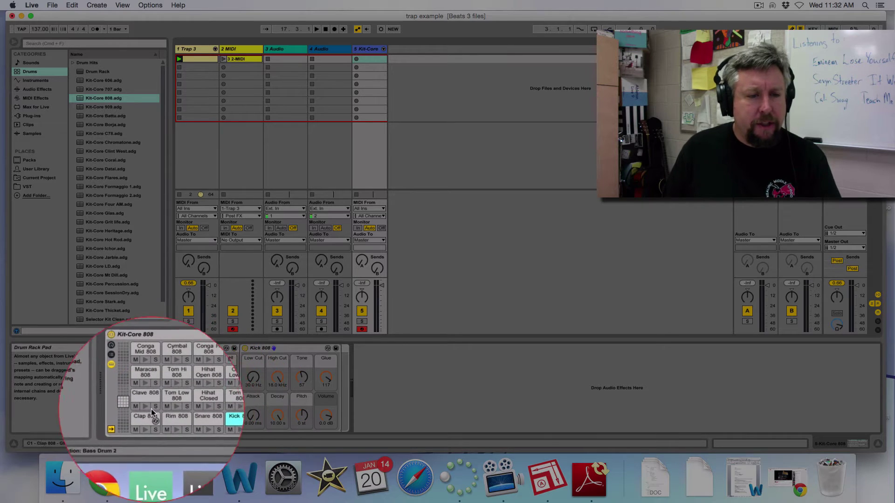
left_click_drag(197, 396, 141, 419)
left_click_drag(203, 373, 176, 415)
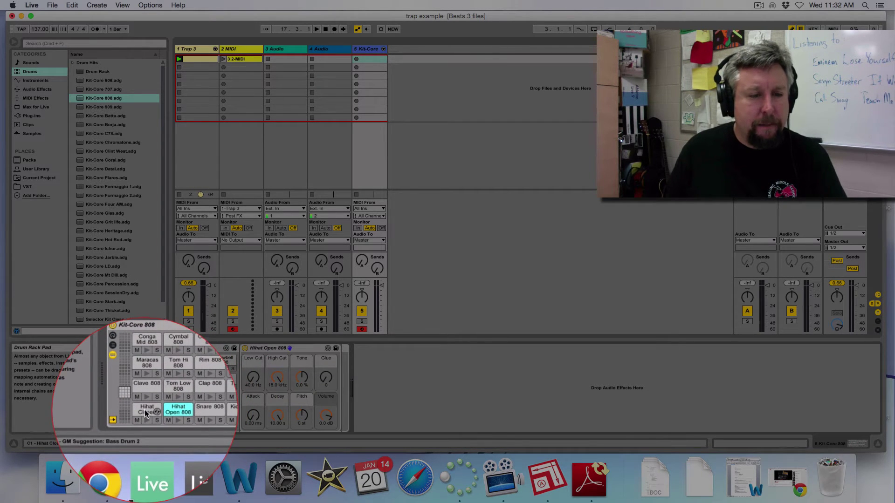
Copy the Hihat Closed 808 pad onto the Clave 808 and Tom Low 808 pads
left_click(144, 412)
left_click_drag(144, 404, 222, 398)
left_click(198, 411)
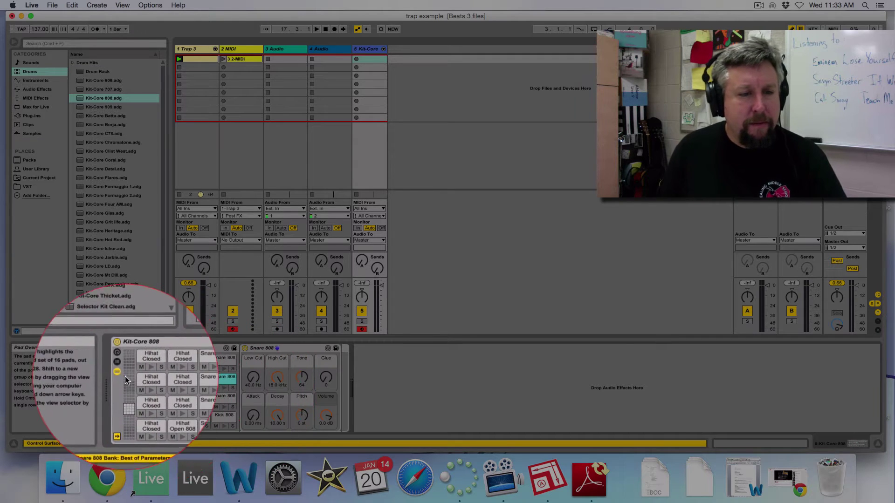
Show the macros, enter Map mode, and map four Hihat Closed pads' Pitch to Macro 1
left_click(118, 359)
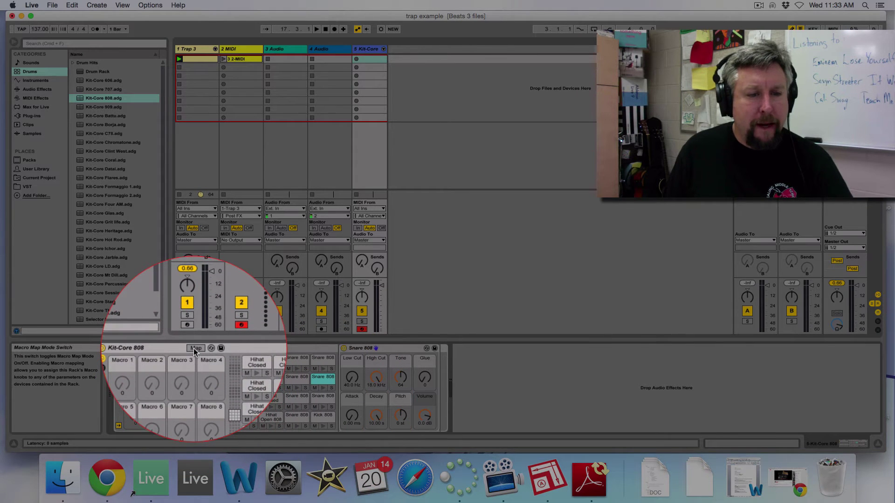
left_click(195, 348)
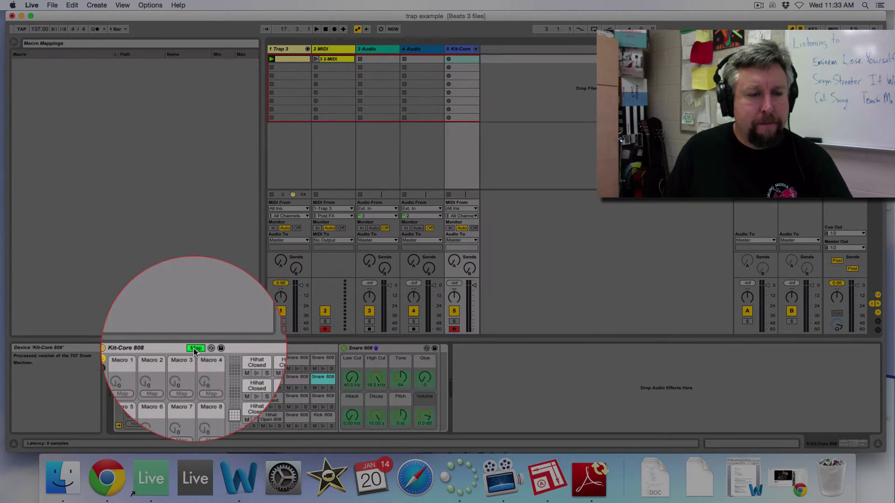
left_click(244, 413)
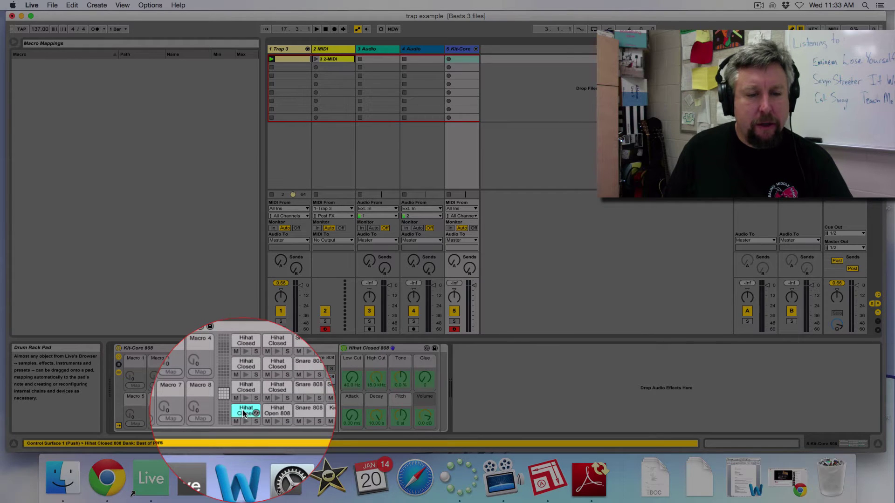
left_click(399, 410)
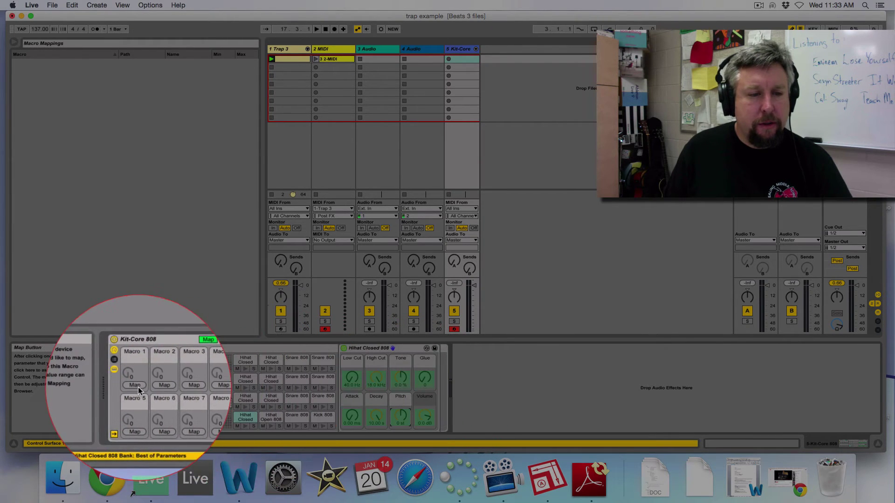
left_click(137, 386)
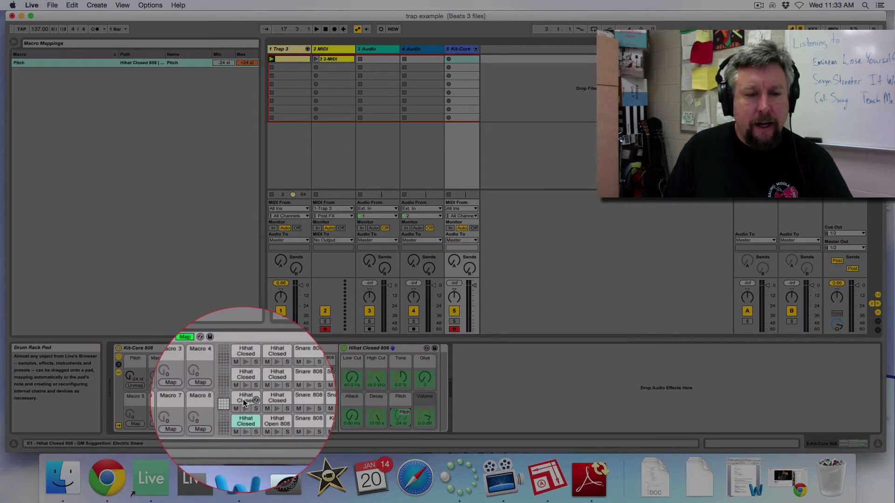
left_click(244, 402)
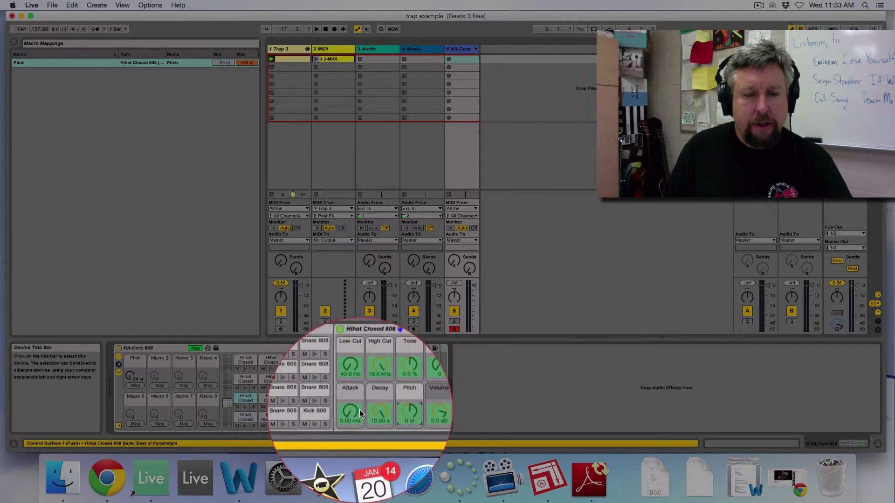
left_click(141, 385)
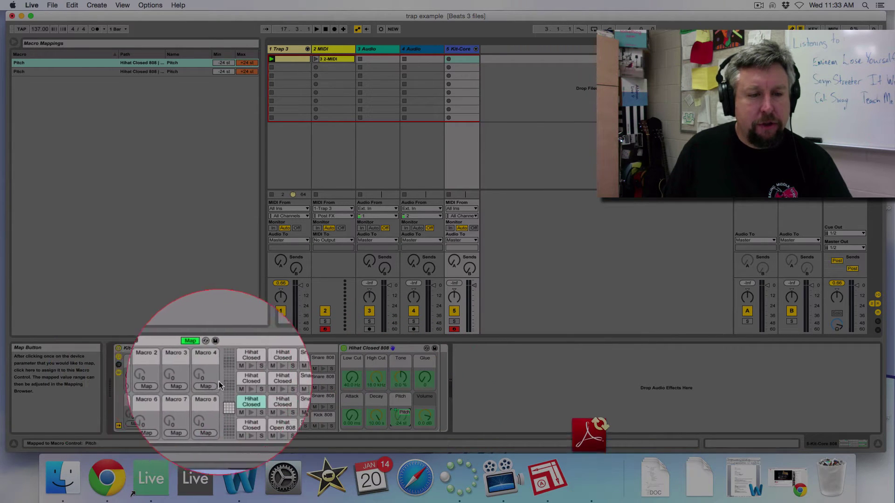
left_click(243, 379)
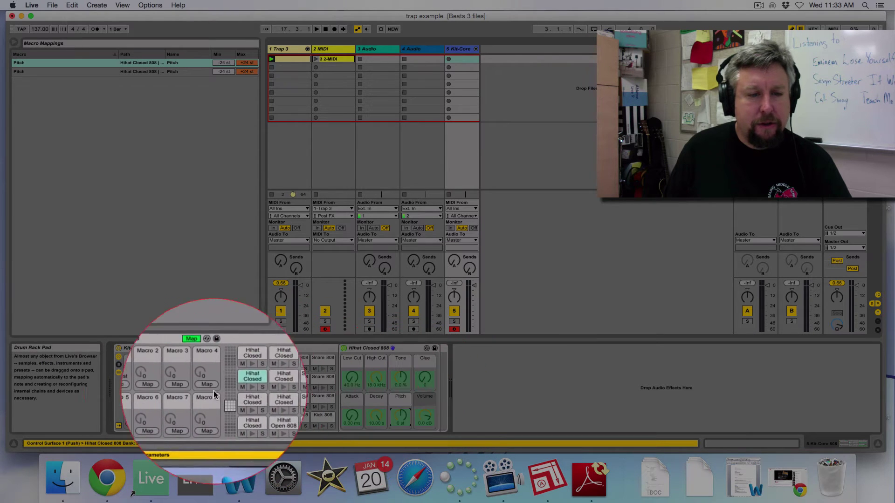
left_click(139, 385)
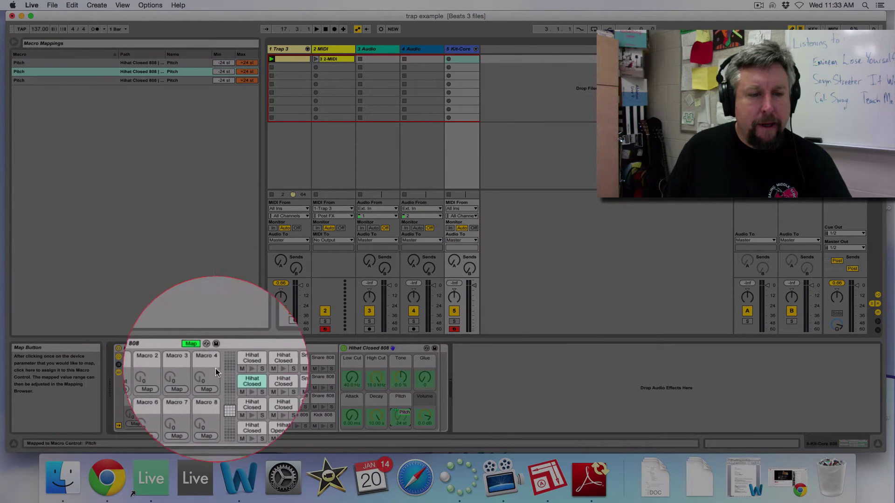
left_click(249, 361)
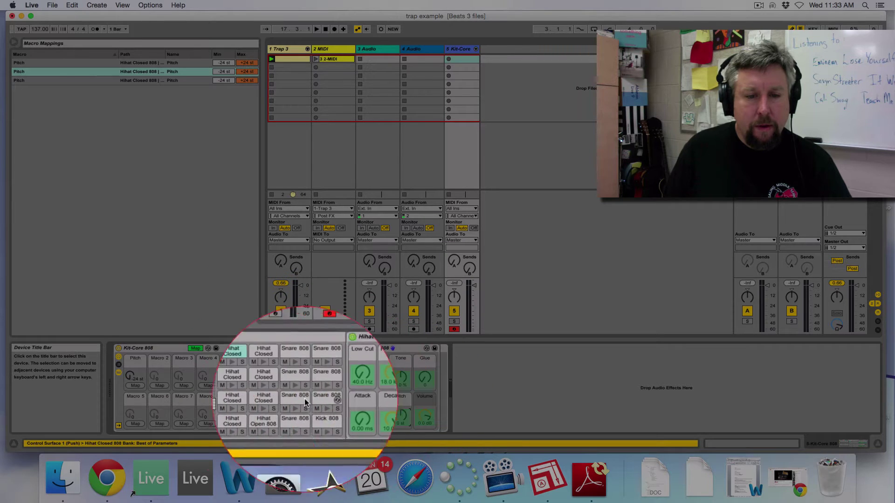
left_click(135, 385)
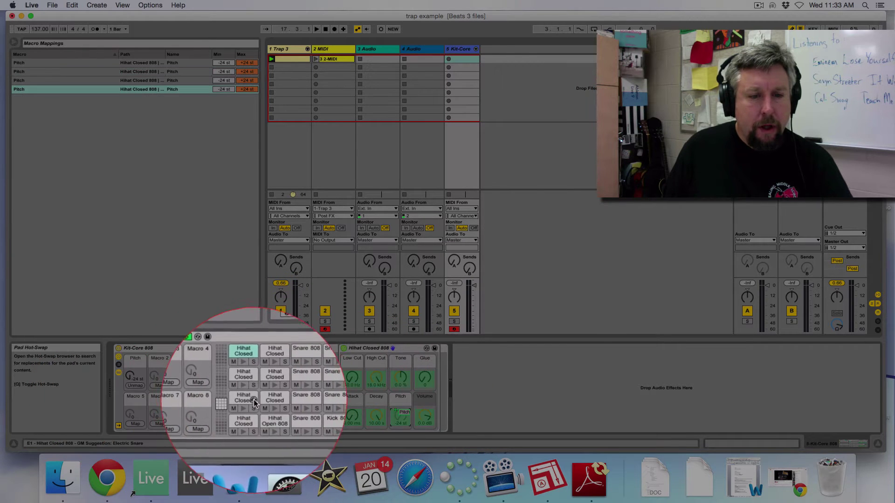
Map the remaining three Hihat Closed pads' Pitch to Macro 1 and name it 'hi hat pitch'
left_click(256, 402)
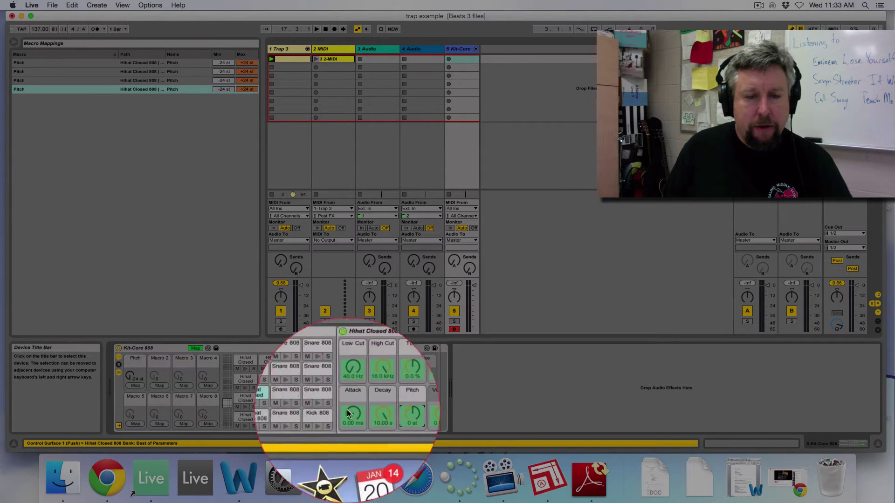
left_click(135, 386)
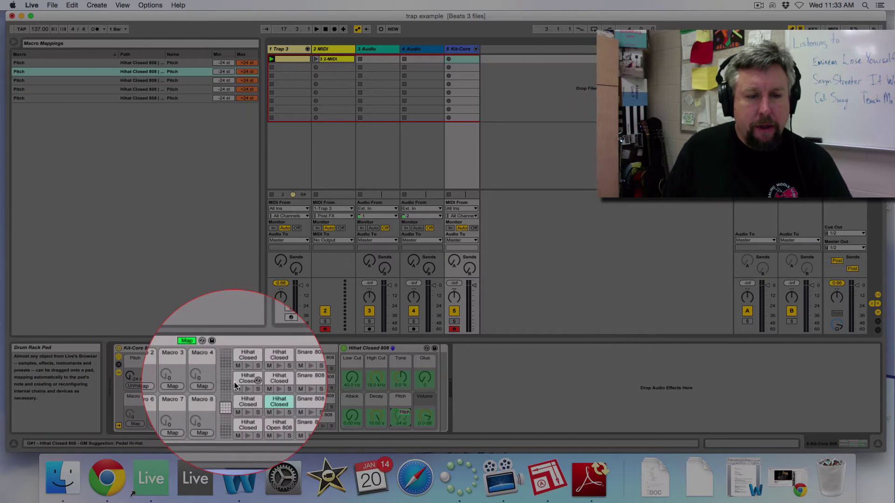
left_click(271, 379)
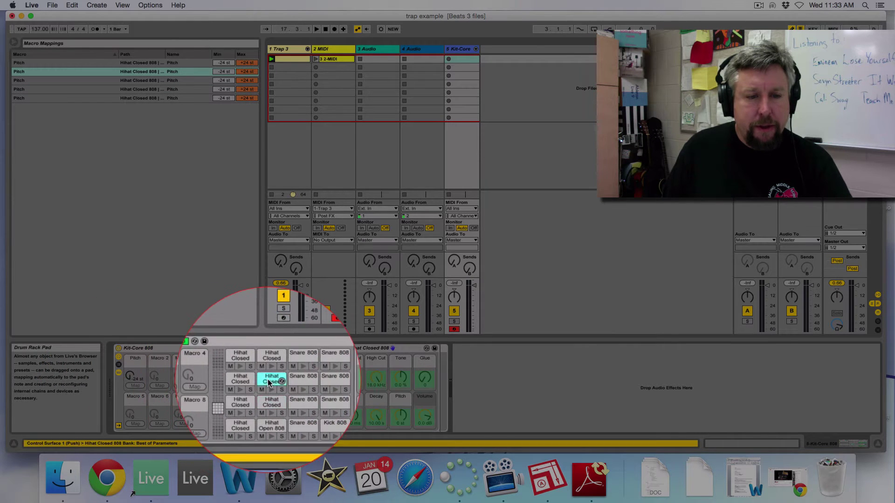
left_click(401, 410)
left_click(134, 385)
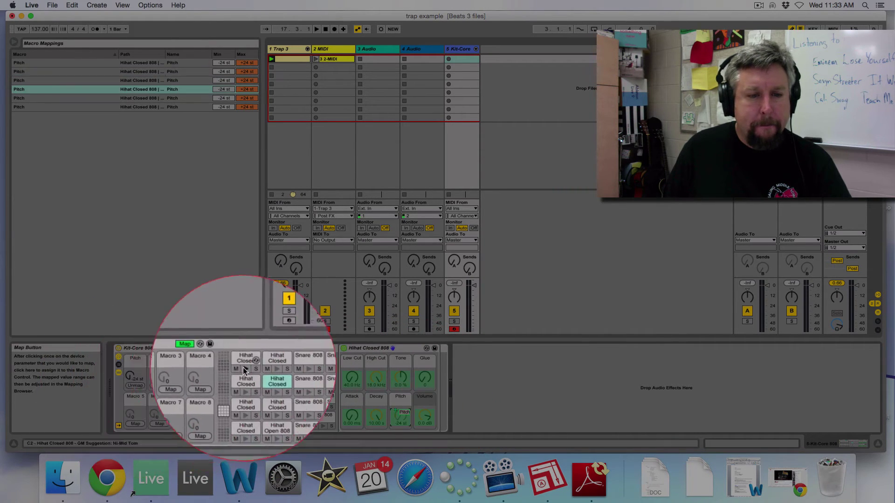
left_click(270, 359)
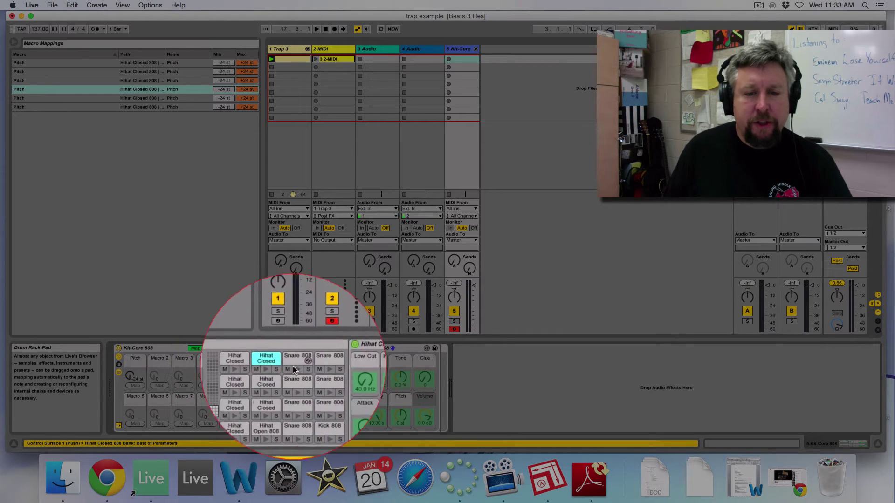
left_click(401, 409)
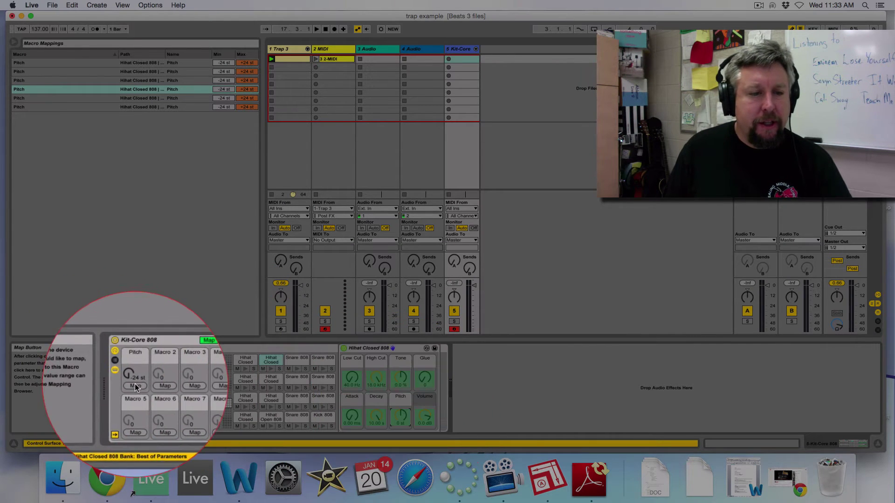
left_click(135, 385)
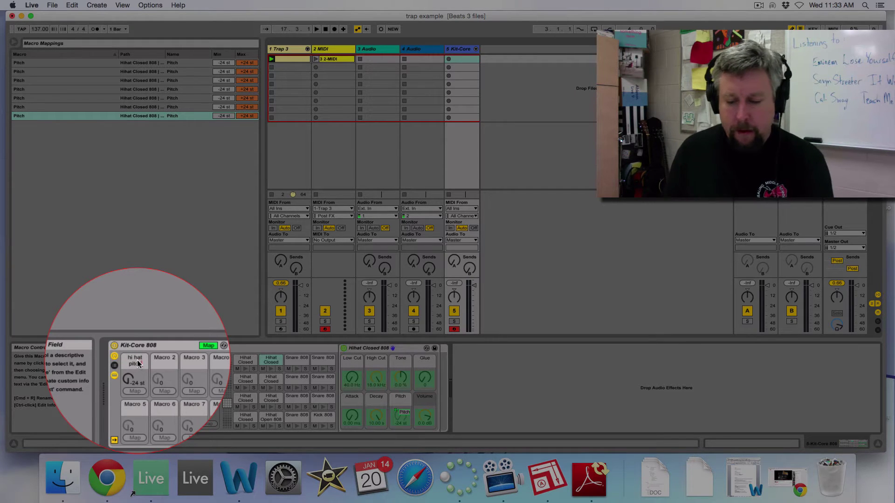
key("Return")
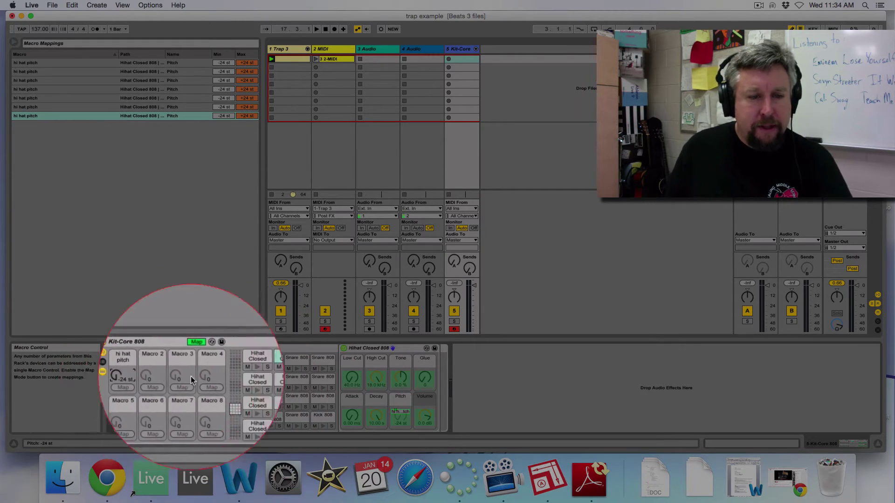
Map the bottom-, third- and second-row Snare 808 pads' Pitch to Macro 2
left_click(295, 410)
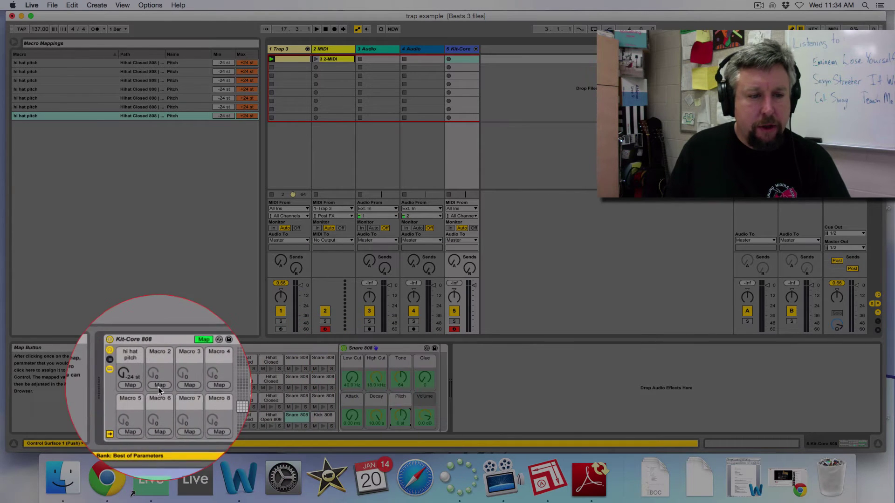
left_click(159, 385)
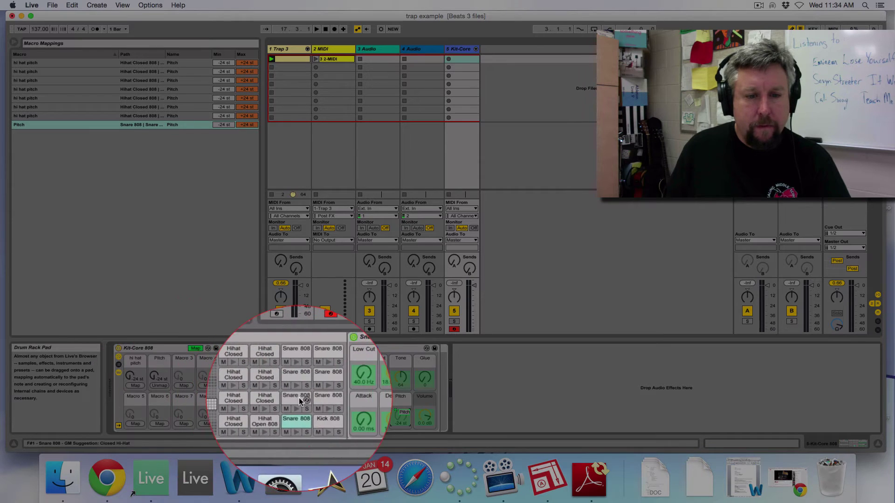
left_click(300, 402)
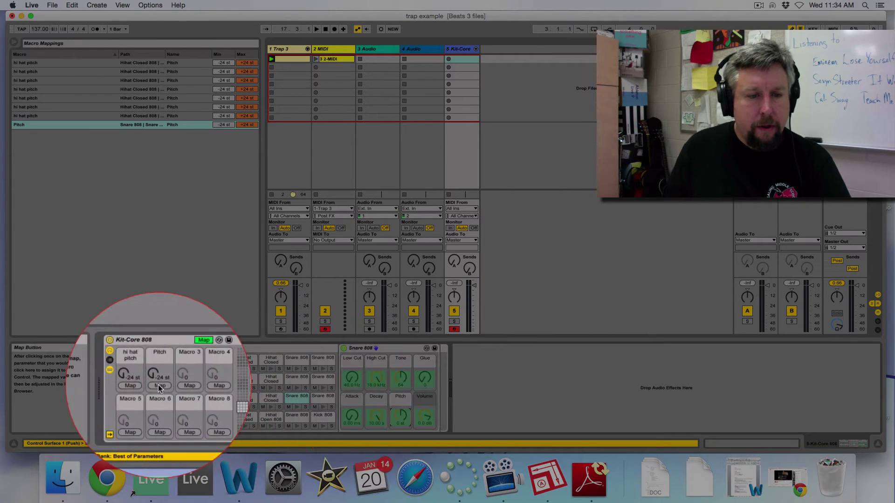
left_click(158, 385)
left_click(401, 416)
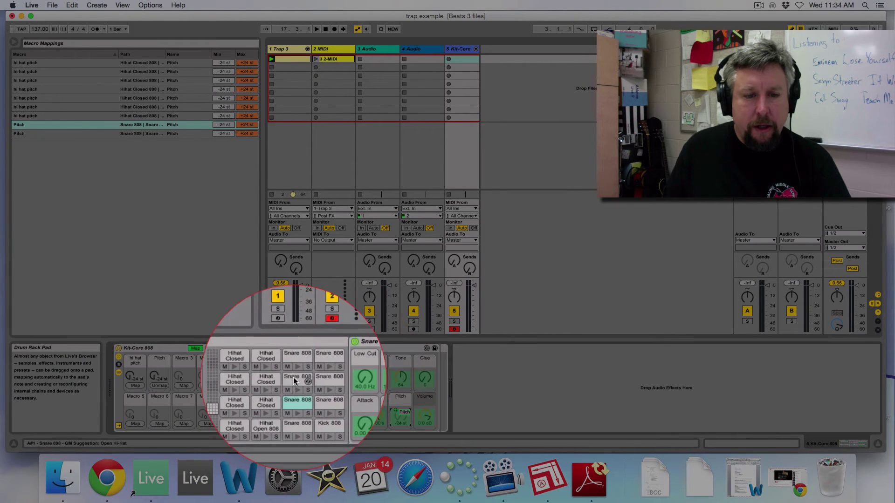
left_click(294, 380)
left_click(400, 412)
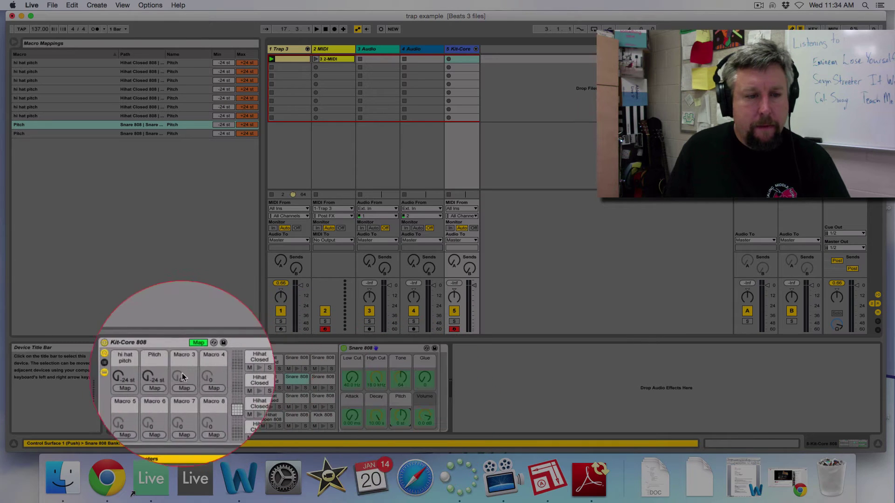
left_click(158, 385)
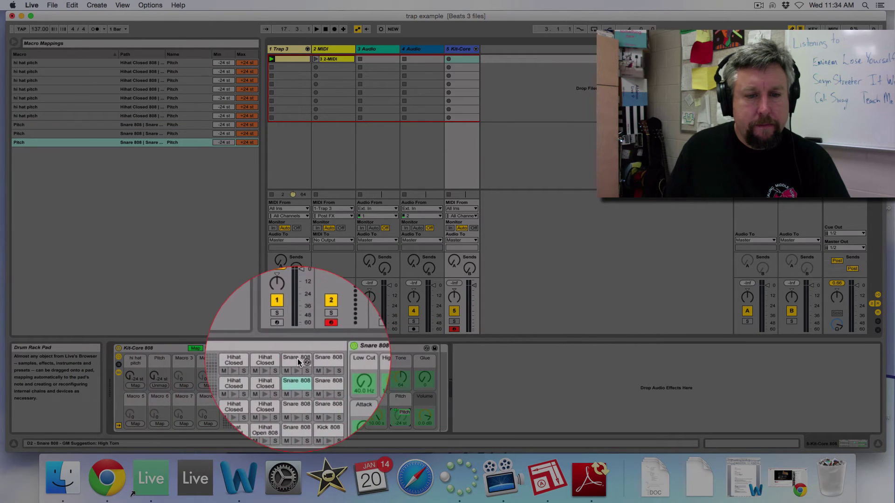
Map the top-row and remaining Snare 808 pads' Pitch to Macro 2, completing all seven
left_click(297, 359)
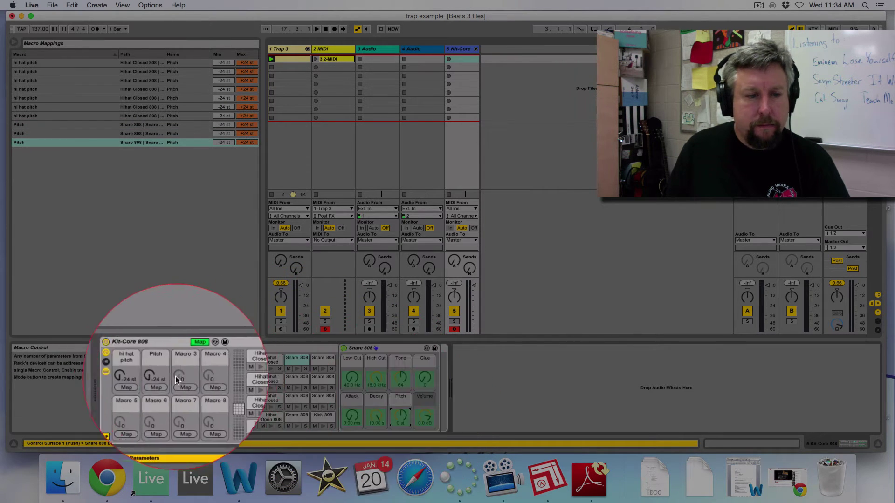
left_click(158, 386)
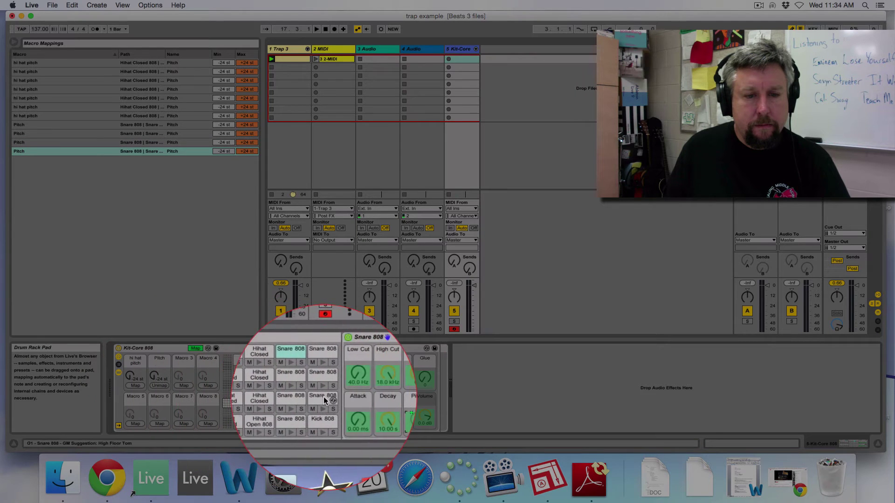
left_click(336, 399)
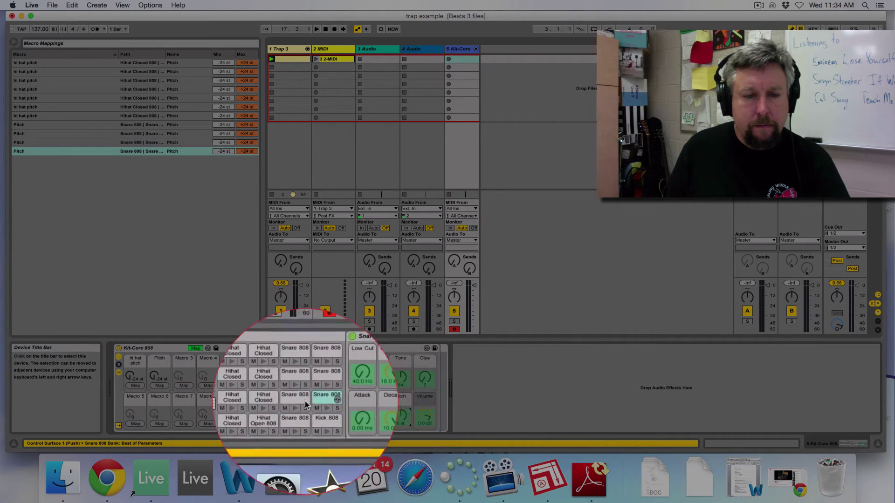
left_click(157, 386)
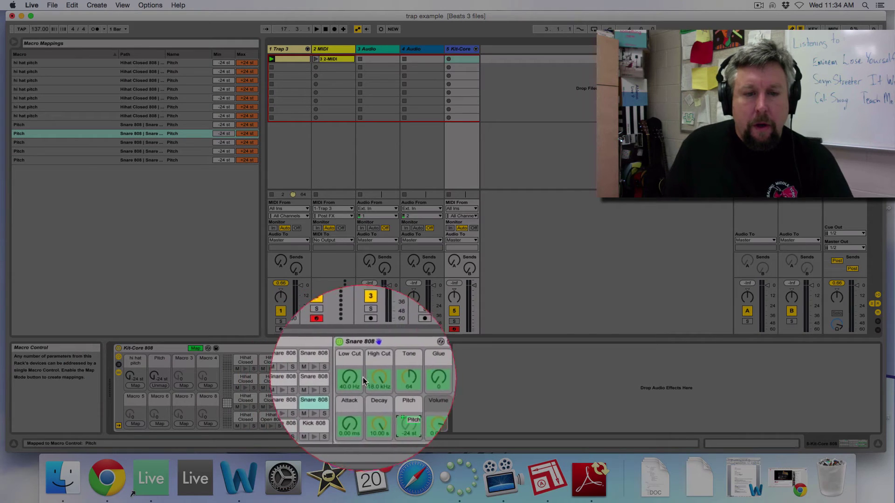
left_click(402, 410)
left_click(158, 386)
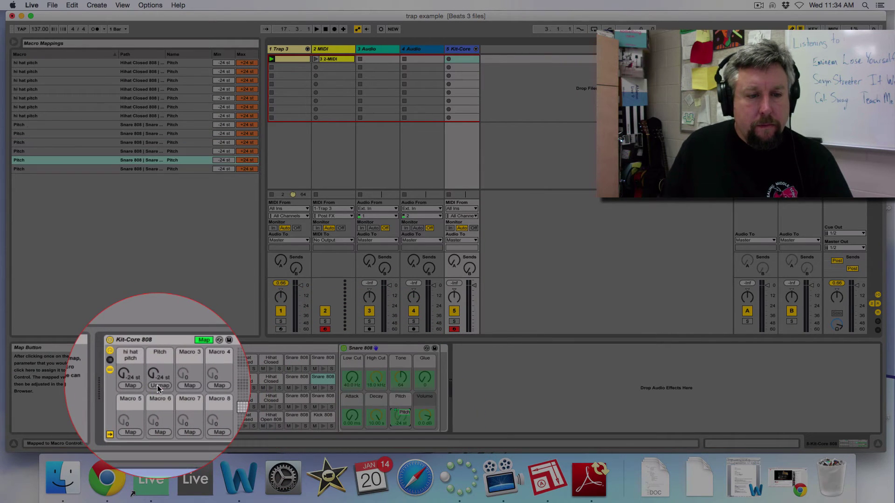
left_click(315, 363)
left_click(400, 415)
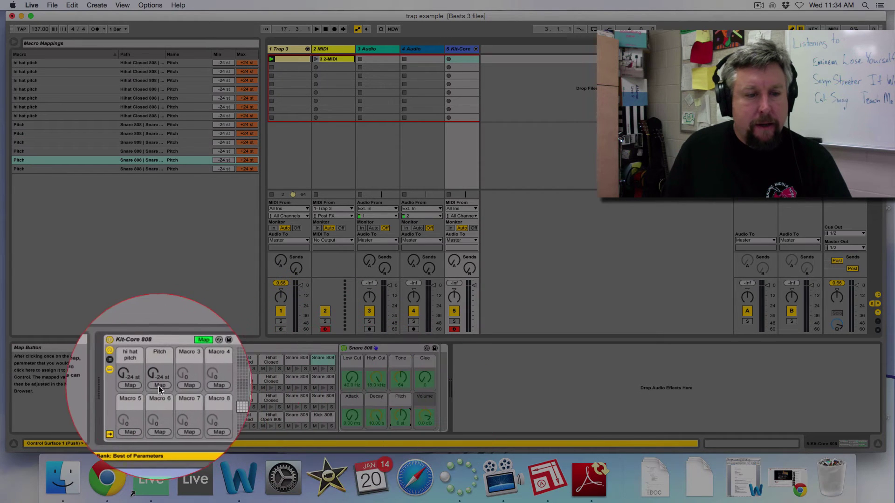
left_click(157, 385)
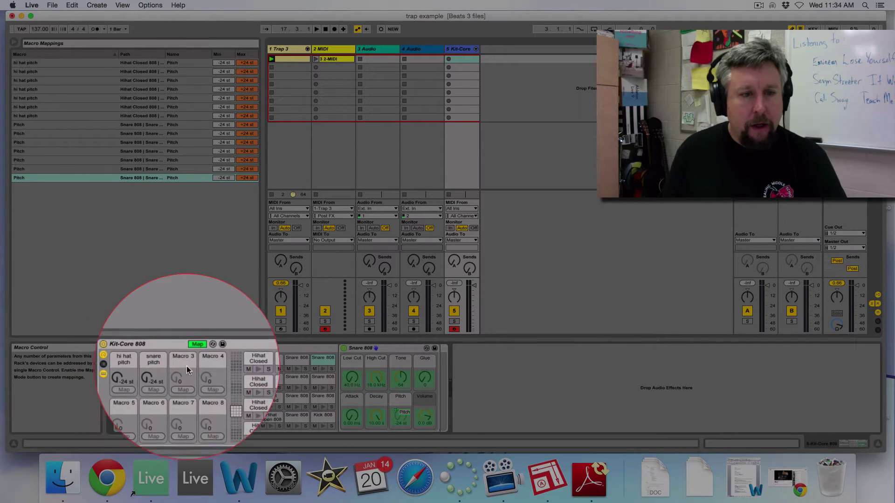
Confirm the 'snare pitch' name and map the Kick 808 pad's Pitch to Macro 3
key("Return")
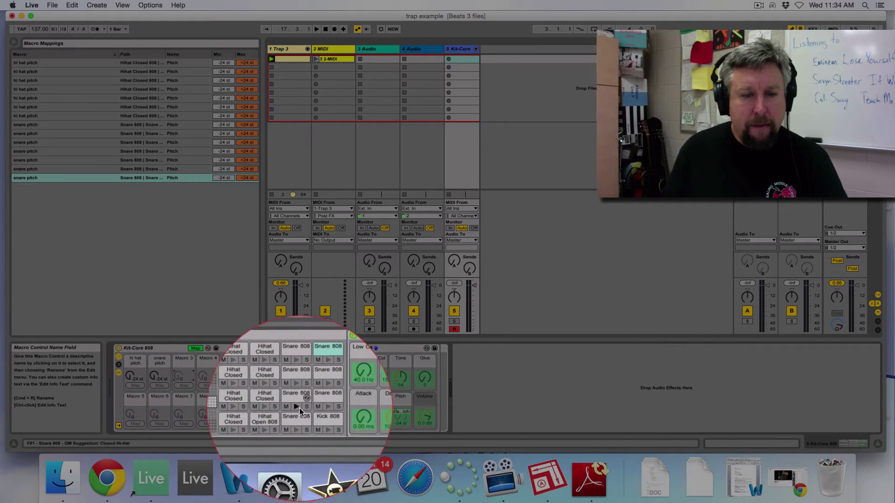
left_click(322, 413)
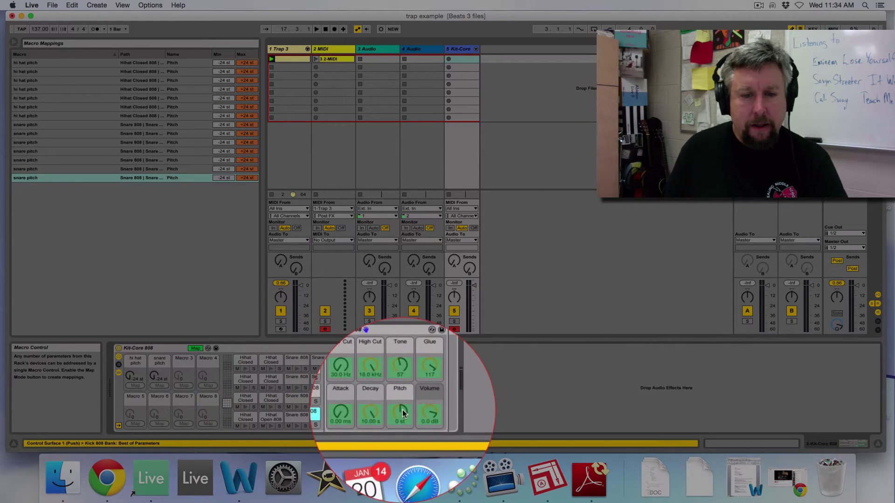
left_click(401, 411)
left_click(181, 385)
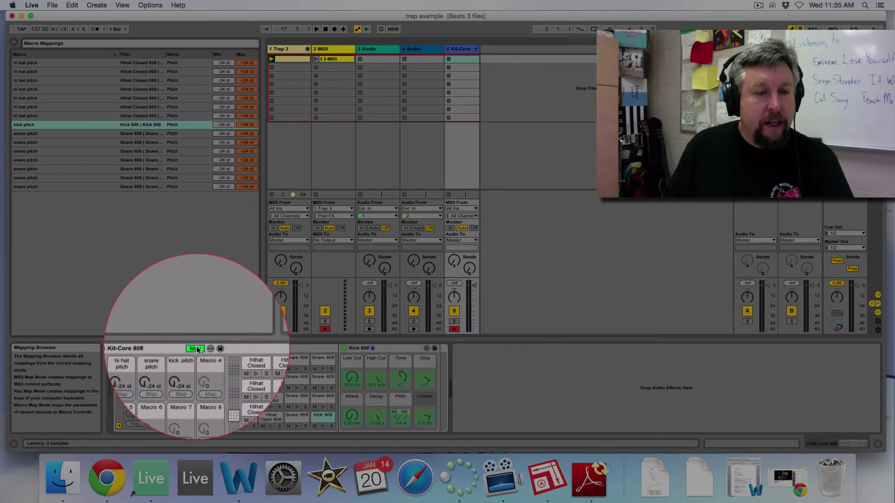
Leave Map mode and save the rack as the 'Kit-Core 808.adg' preset, overwriting the existing file
key("super+s")
left_click(197, 348)
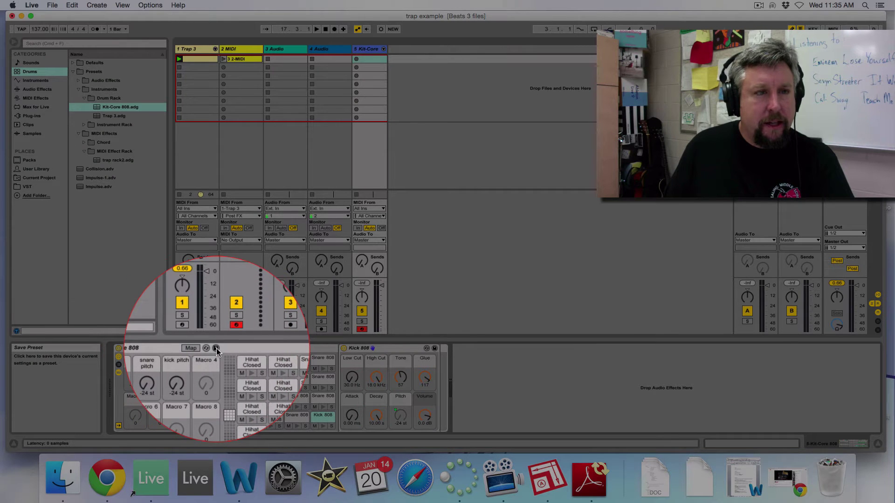
left_click(217, 349)
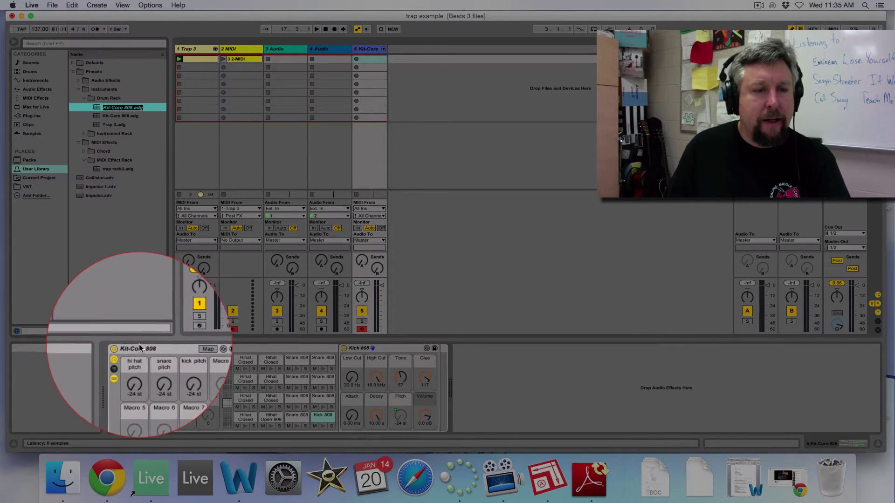
key("Return")
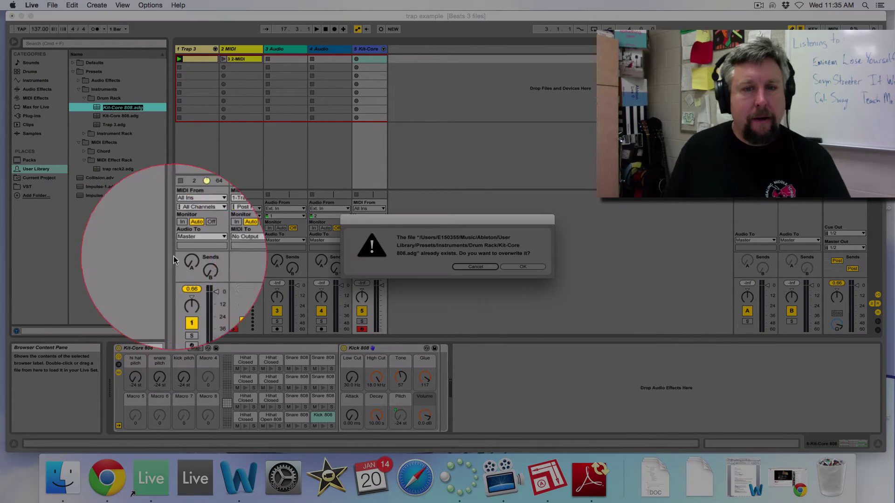
left_click(510, 266)
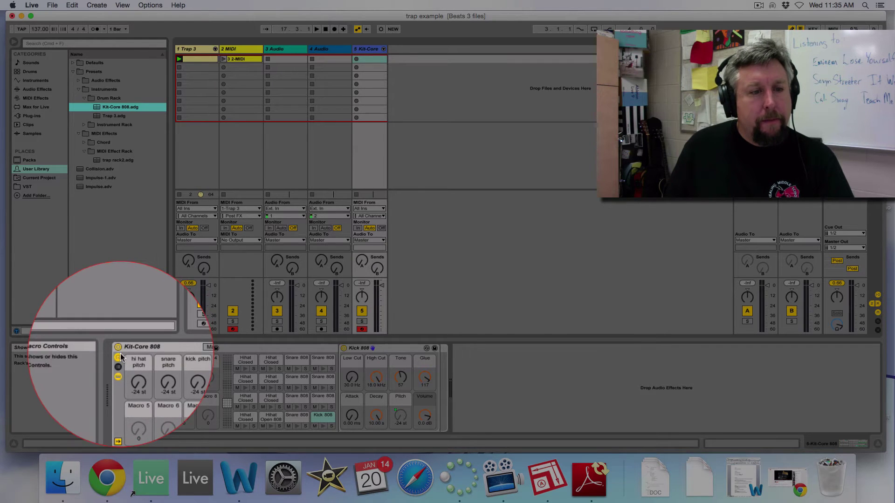
Add an empty MIDI Effect Rack to the Kit-Core track and drop an Arpeggiator inside it
left_click(35, 97)
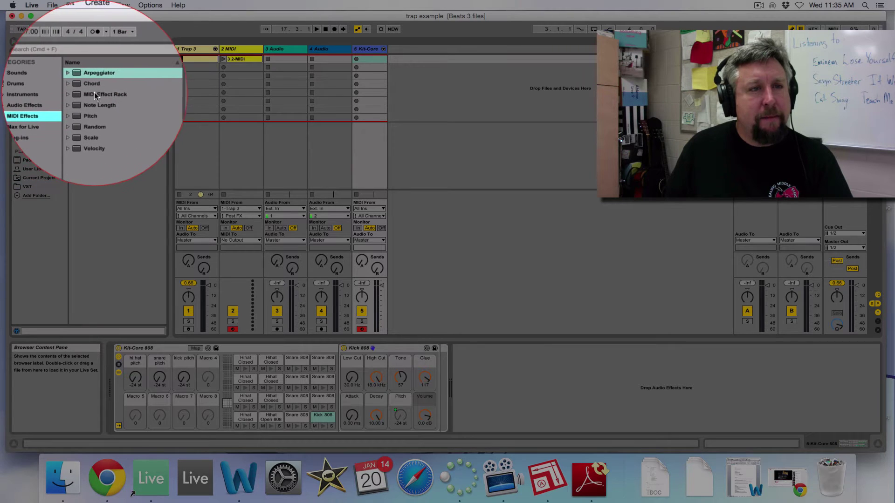
left_click(96, 80)
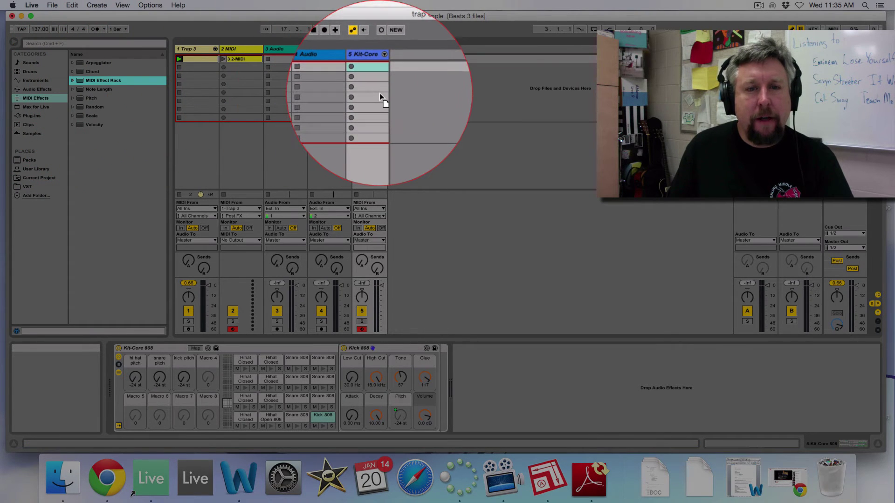
left_click_drag(379, 93, 379, 96)
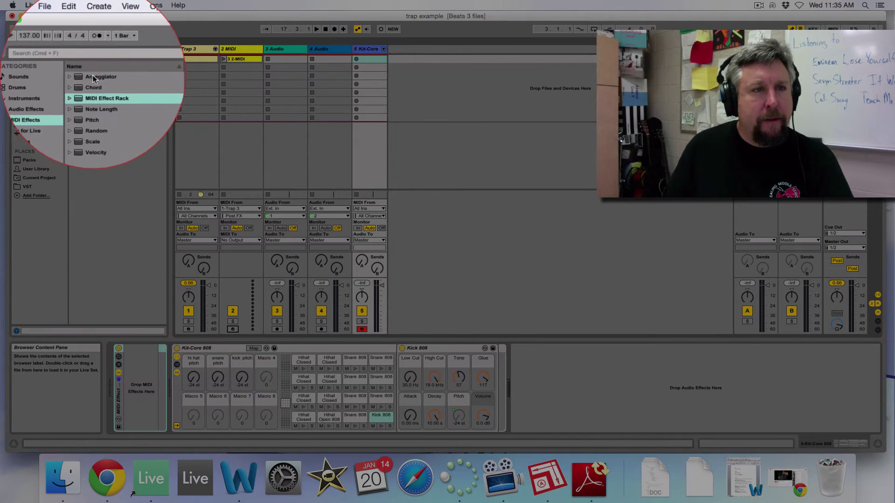
left_click_drag(92, 63, 144, 391)
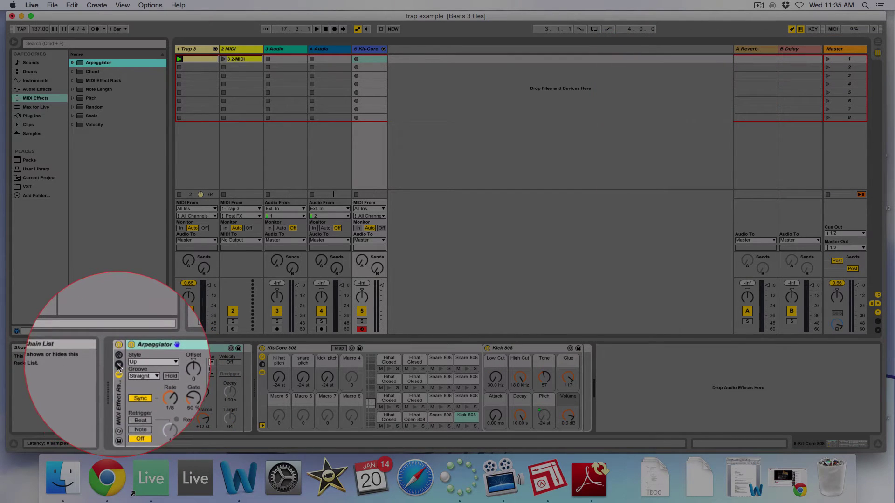
Open the rack's chain list and Key Zone Editor, then narrow the chain's key zone to A#0 only
left_click(118, 367)
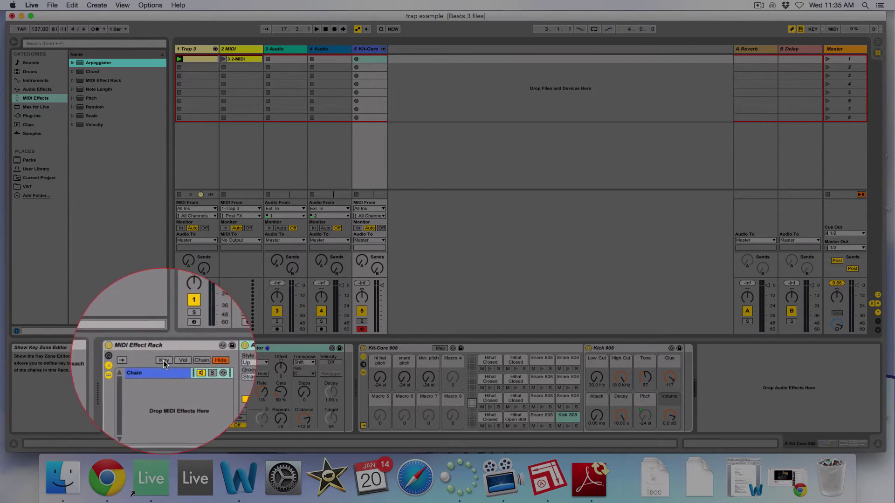
left_click(155, 371)
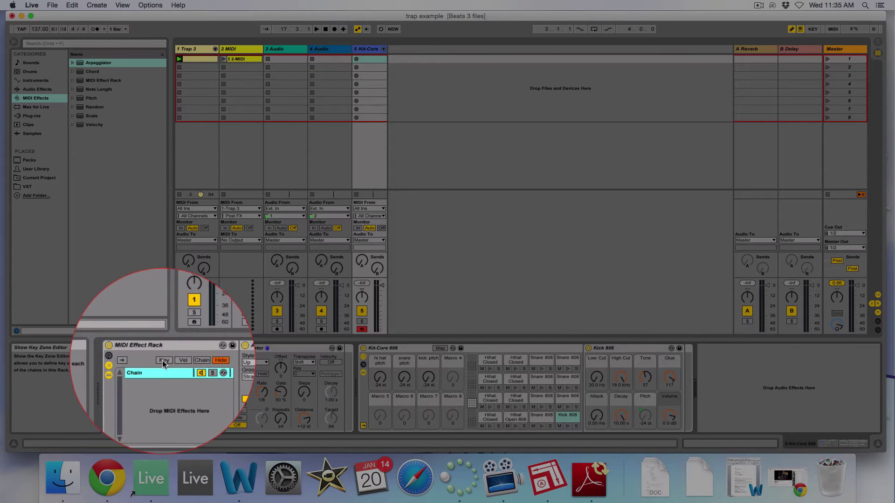
left_click(162, 360)
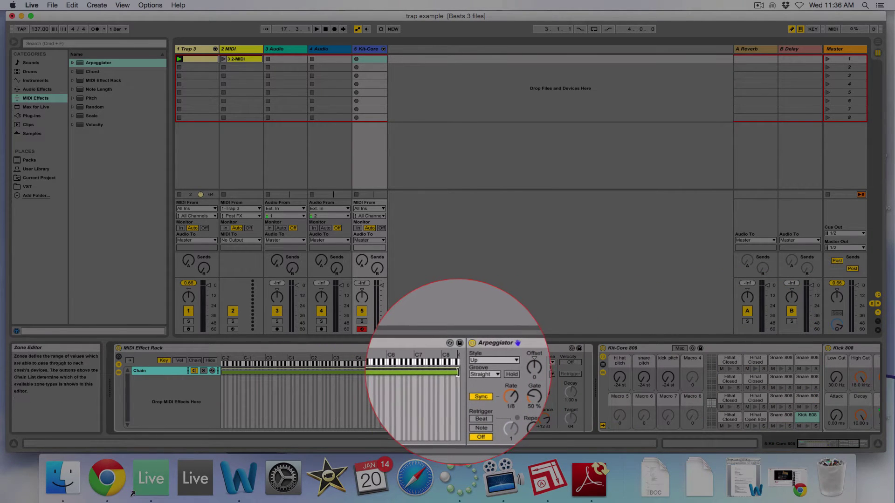
left_click_drag(457, 371, 221, 372)
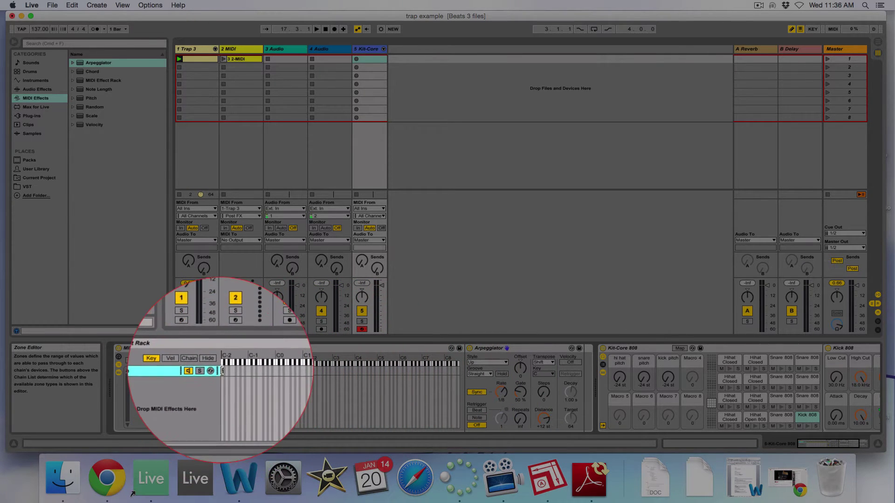
left_click_drag(222, 371, 287, 373)
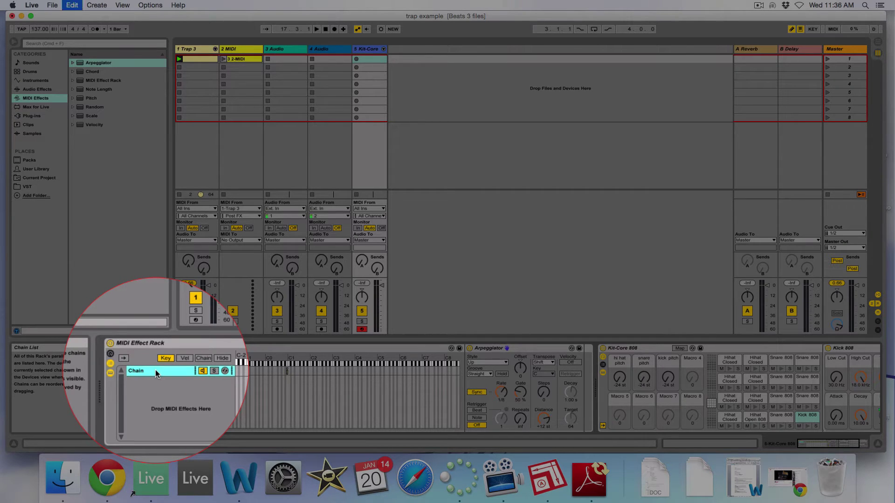
Duplicate the A#0 Arpeggiator chain three times with Cmd+D, then select the first chain
key("super+d")
key("super+d")
key("super+d")
key("super+d")
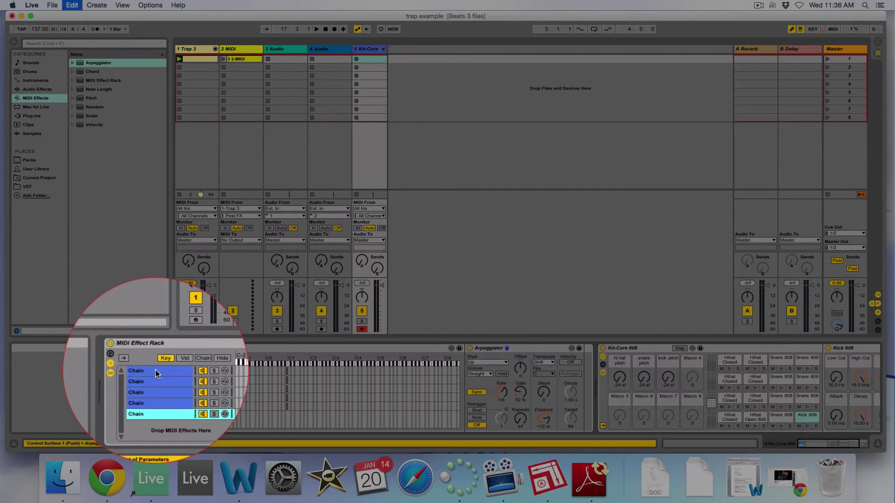
key("super+d")
key("super+d")
key("super+d")
key("super+d")
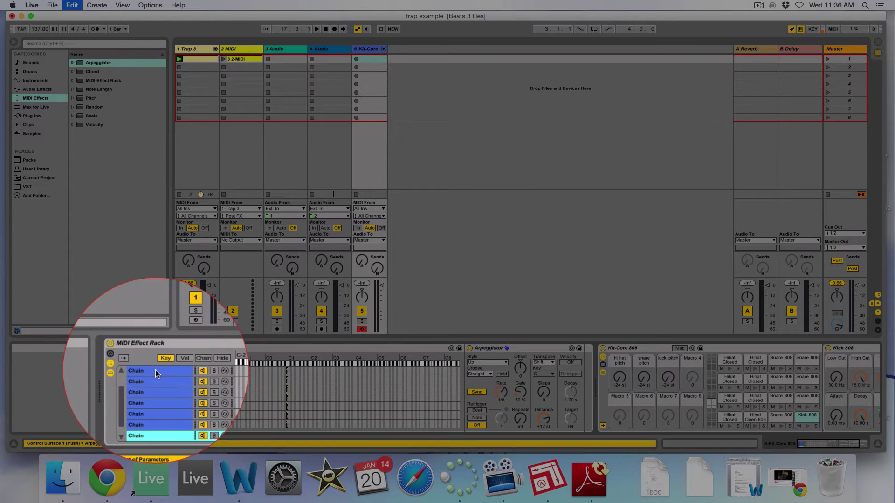
key("super+d")
key("super+d")
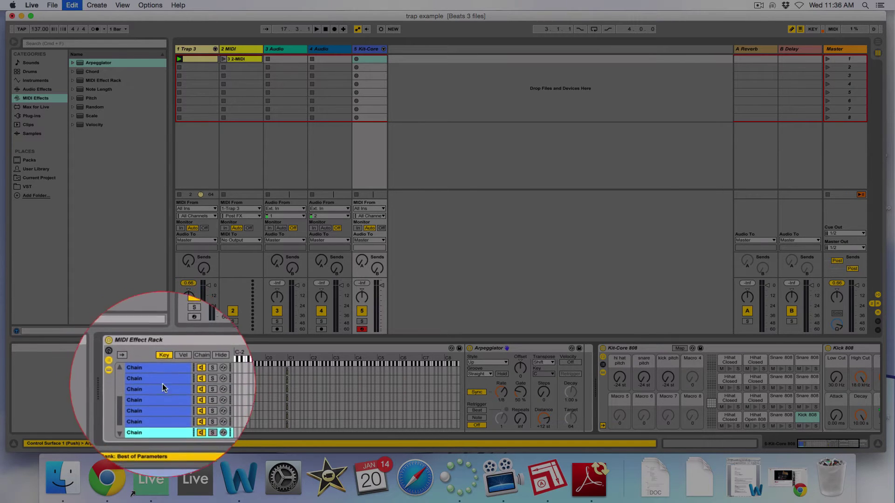
scroll(116, 389, "up", 3)
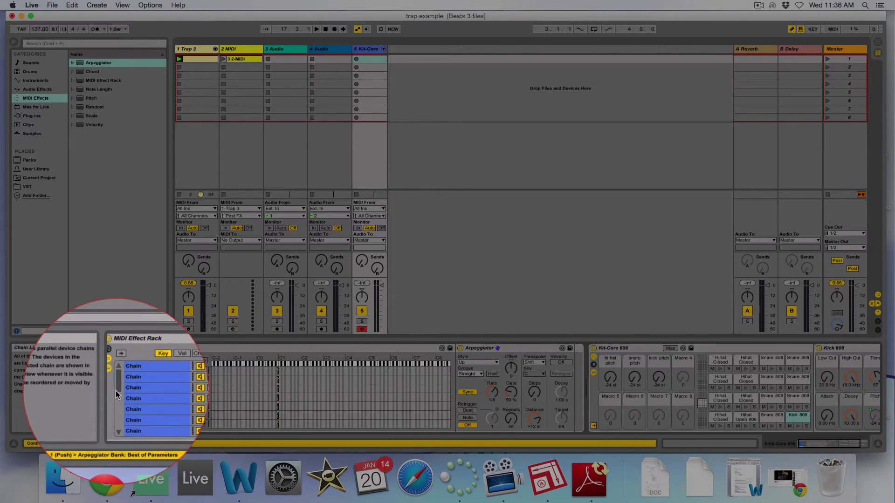
left_click(158, 368)
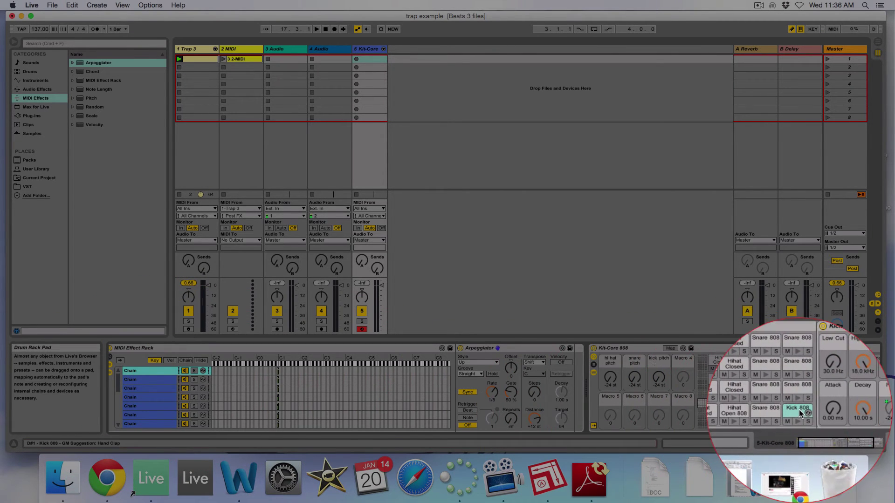
Show the drum rack's pads with their notes and select the Kick 808 pad
left_click(799, 410)
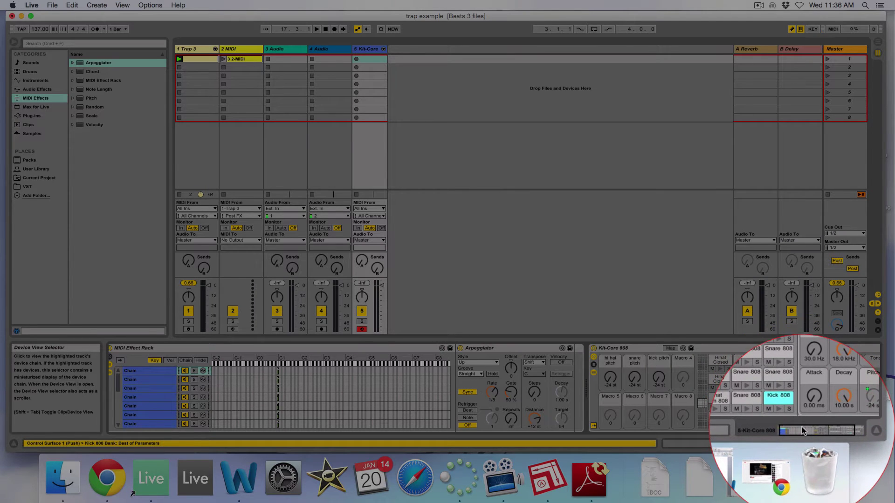
left_click(802, 427)
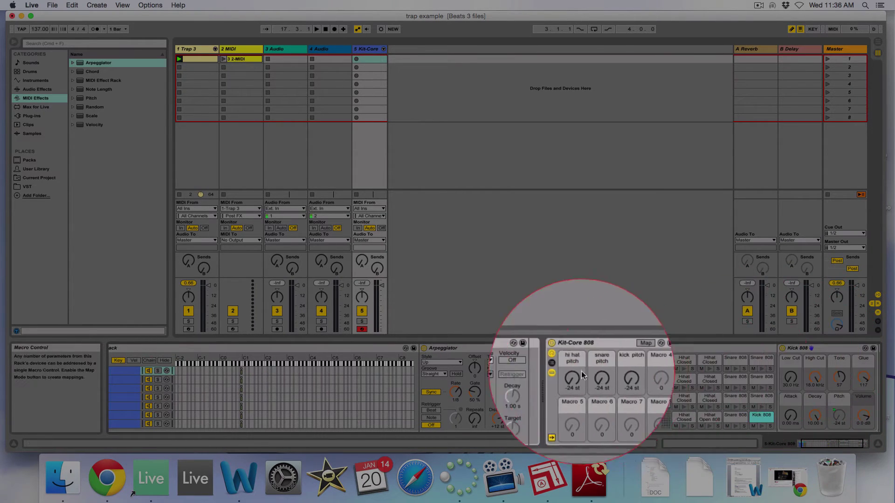
left_click(558, 365)
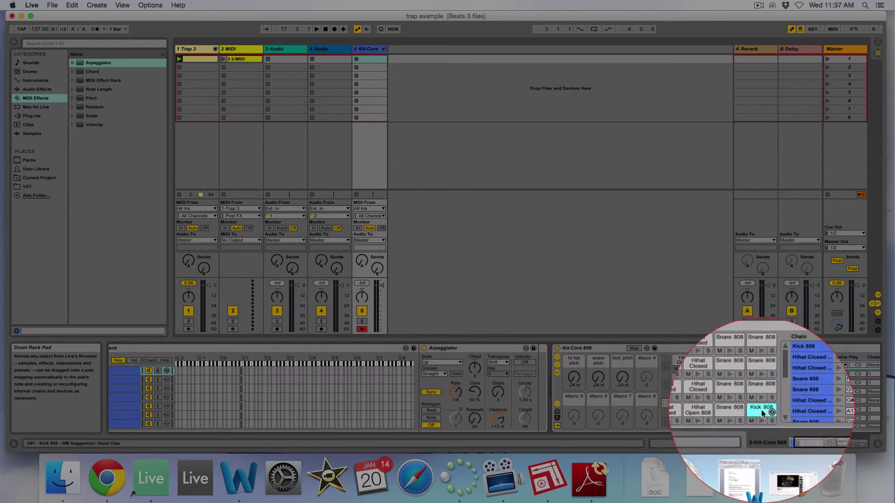
left_click(737, 412)
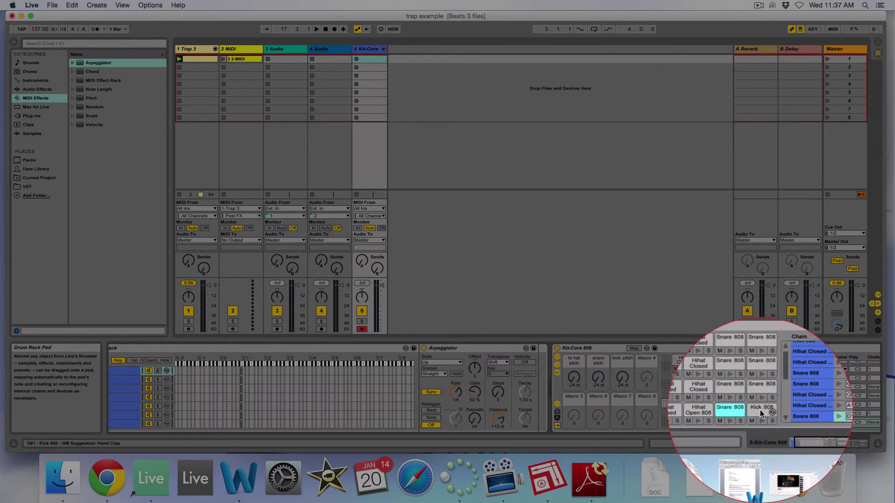
left_click(760, 412)
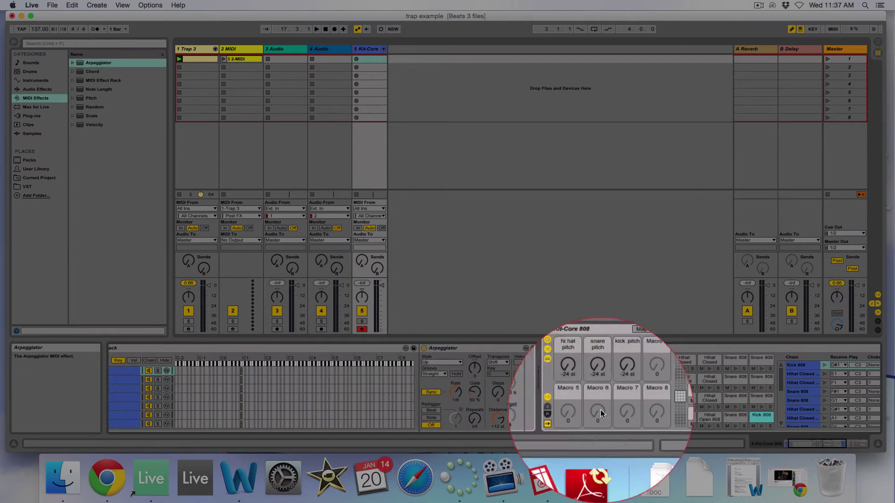
left_click_drag(801, 429, 799, 430)
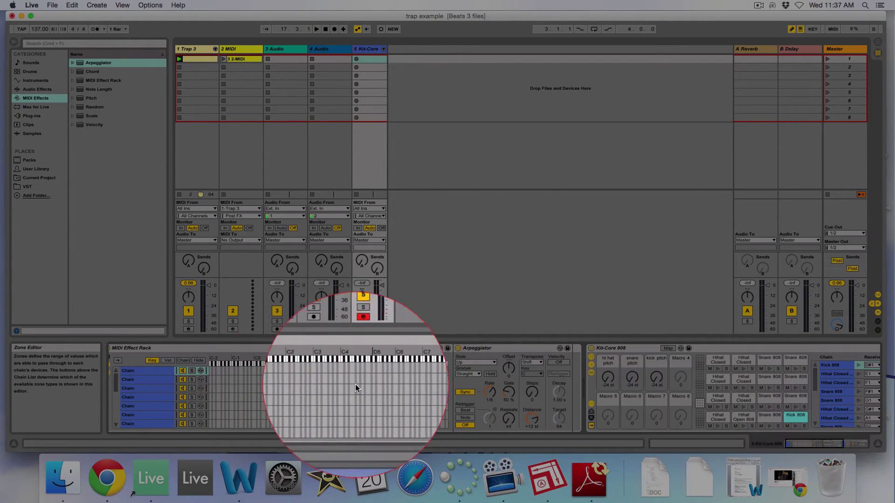
Key the first chain to the kick note D#1, name it kick, and delete its Arpeggiator
left_click(152, 369)
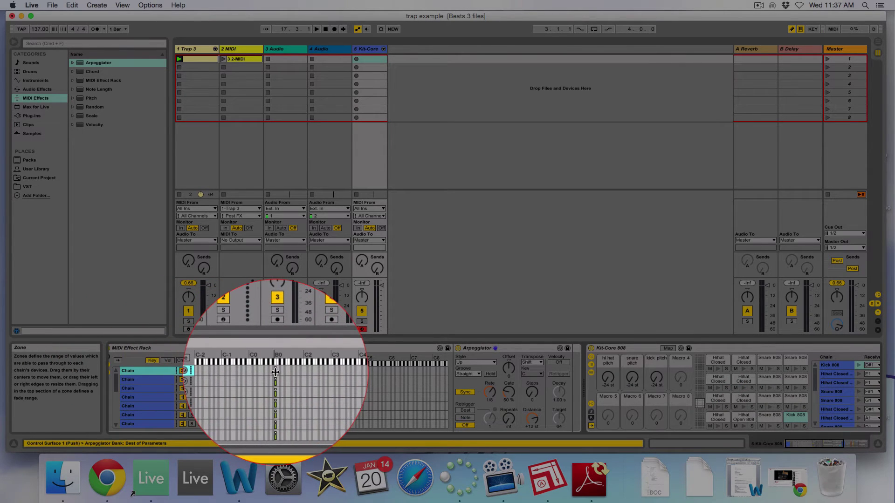
left_click_drag(287, 372, 283, 372)
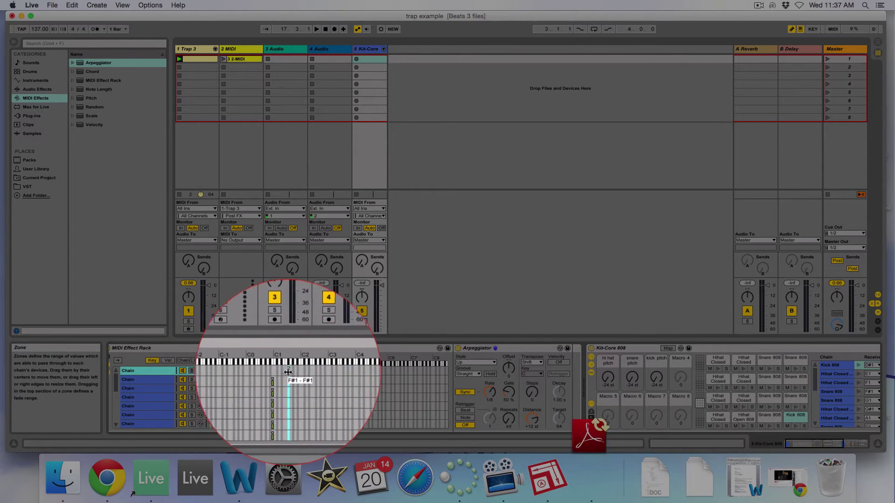
left_click_drag(289, 372, 283, 373)
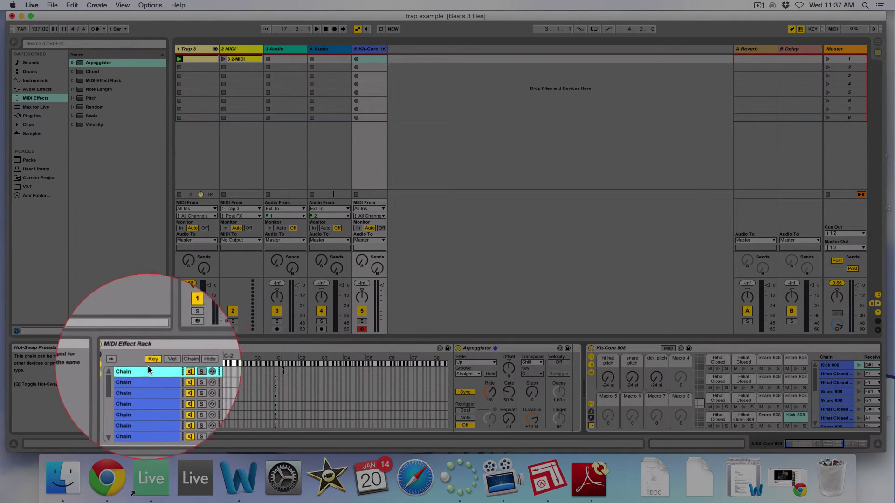
key("super+r")
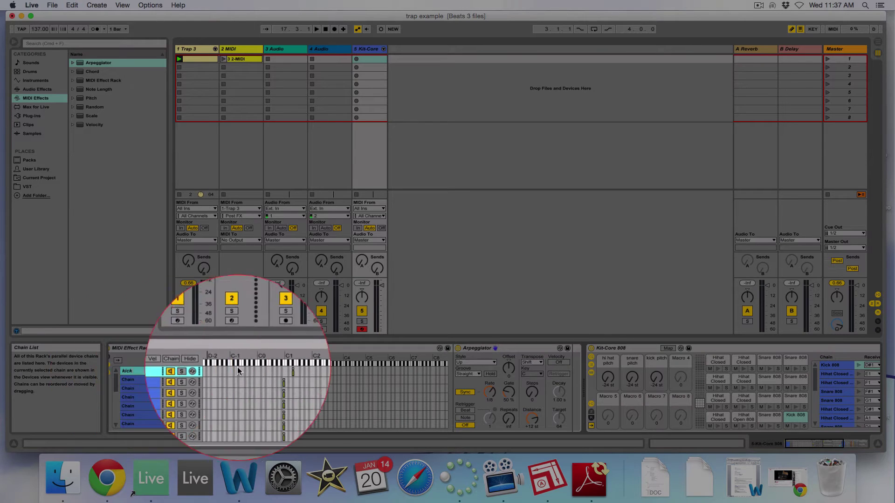
left_click(512, 348)
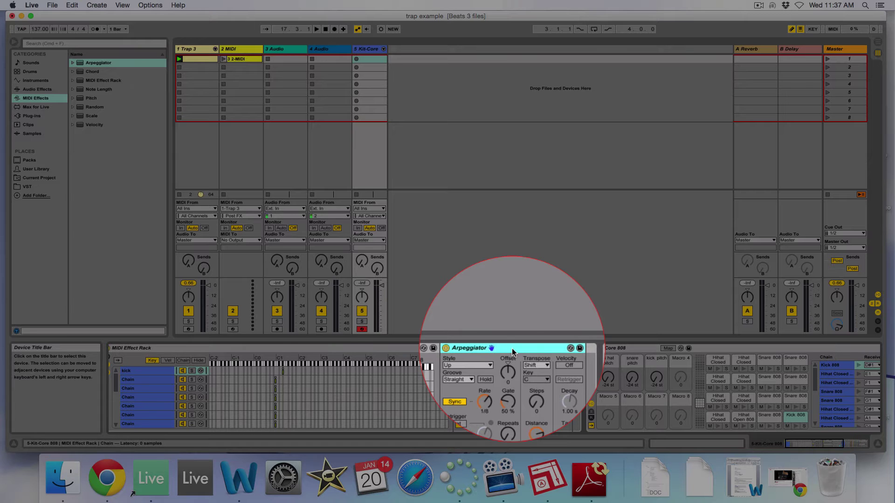
key("Delete")
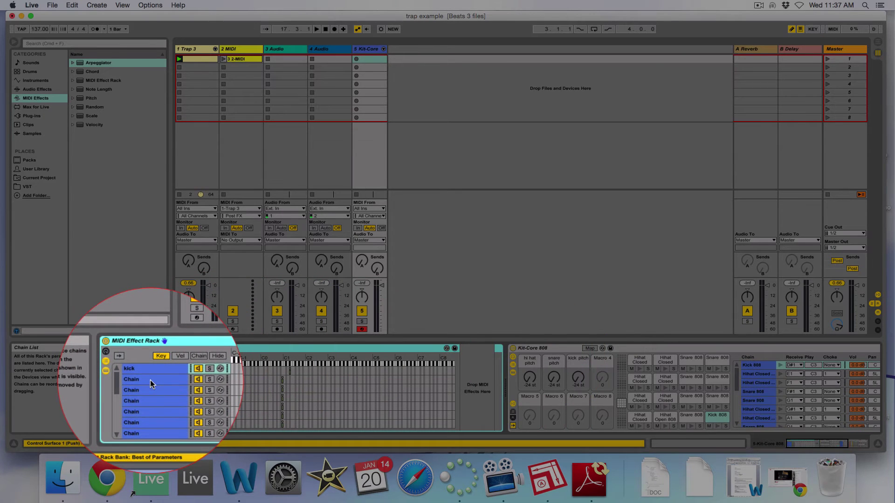
Key the second chain's zone to the snare note D1 and name it snare
left_click(150, 381)
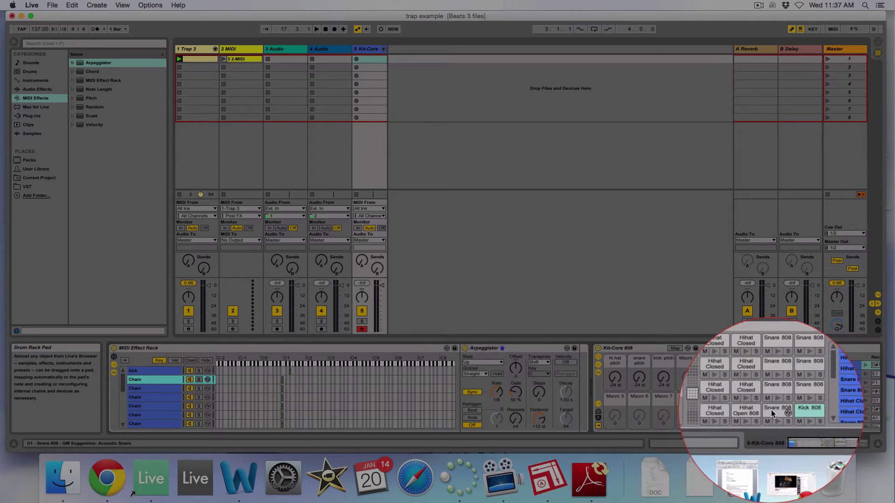
left_click(772, 413)
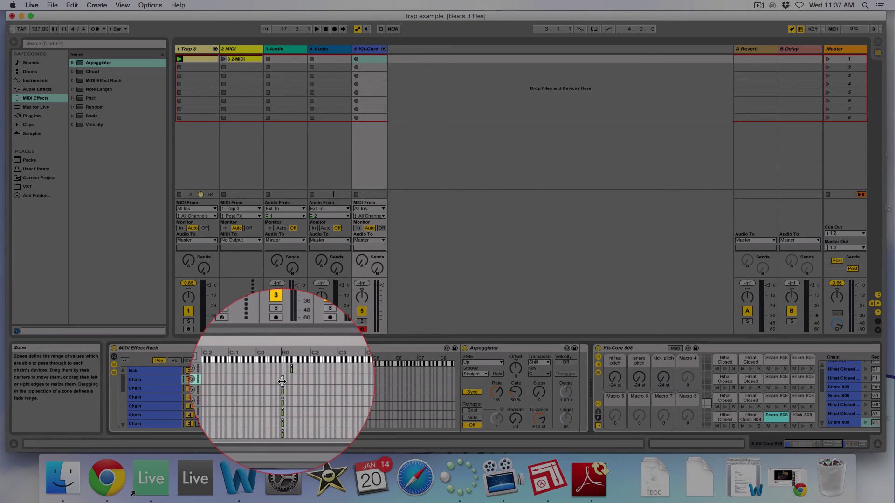
left_click_drag(282, 381, 287, 381)
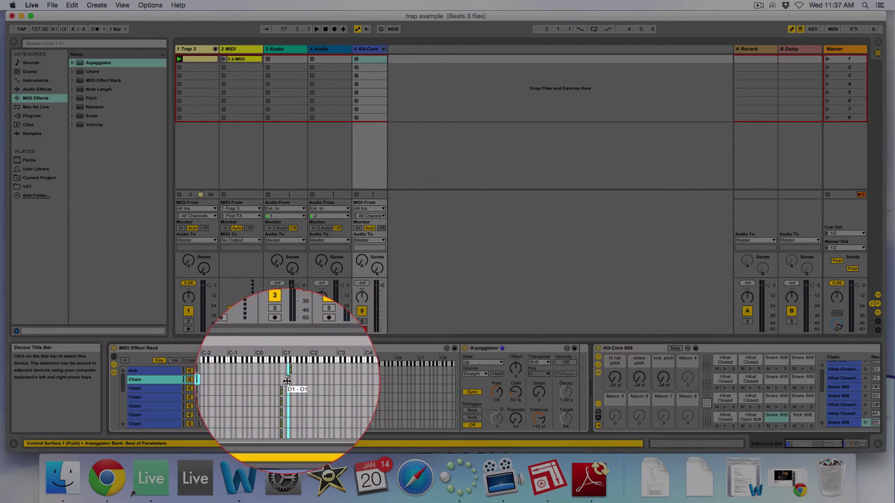
key("super+r")
type("snare")
key("Return")
Delete the snare chain's Arpeggiator, then select the third chain and the Hihat Open 808 pad
left_click(513, 350)
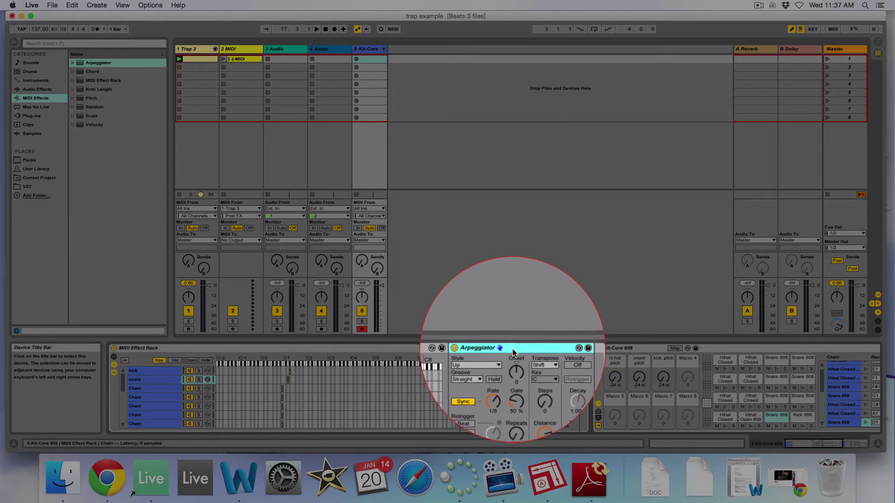
key("Delete")
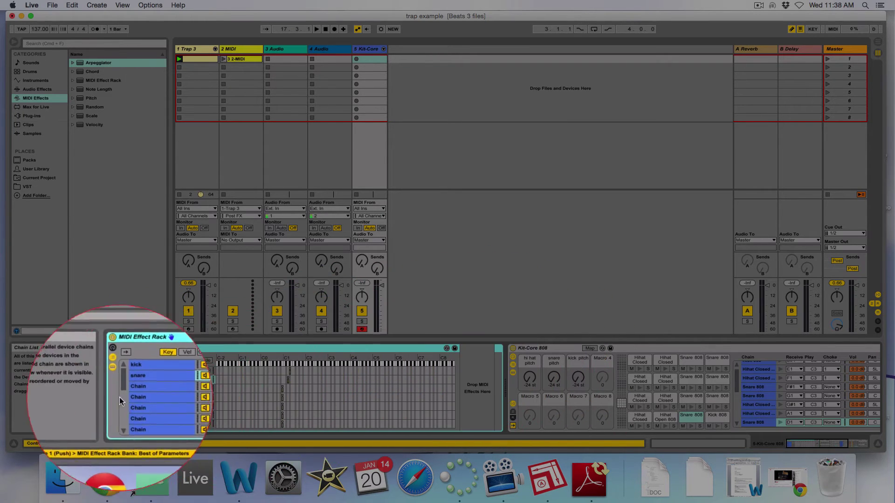
left_click(153, 388)
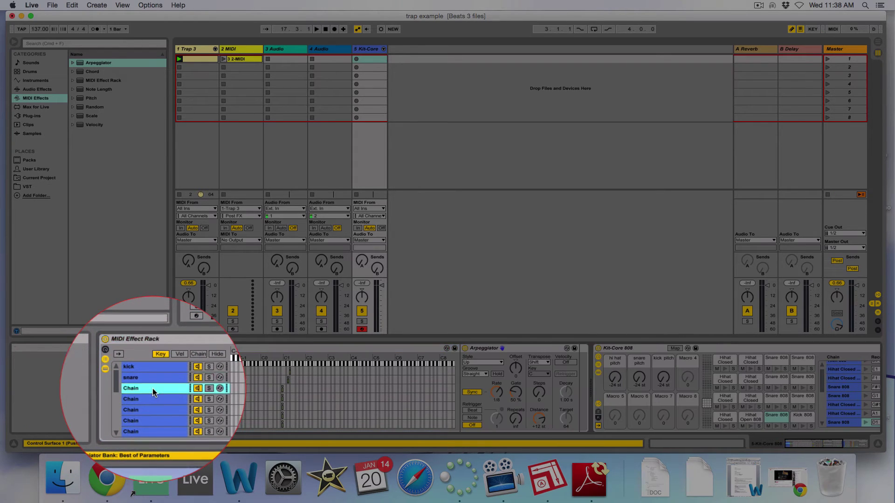
left_click(754, 422)
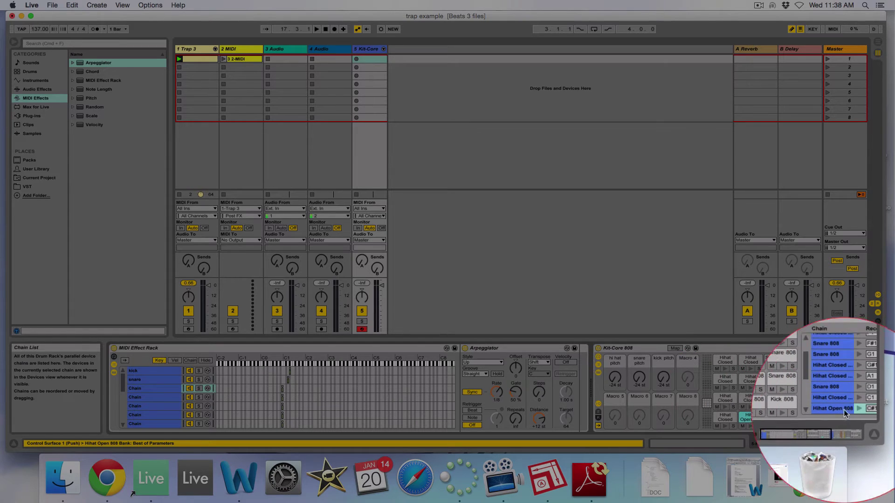
Key the third chain onto the open hi-hat note, name it hihat open, and delete its Arpeggiator
left_click(824, 433)
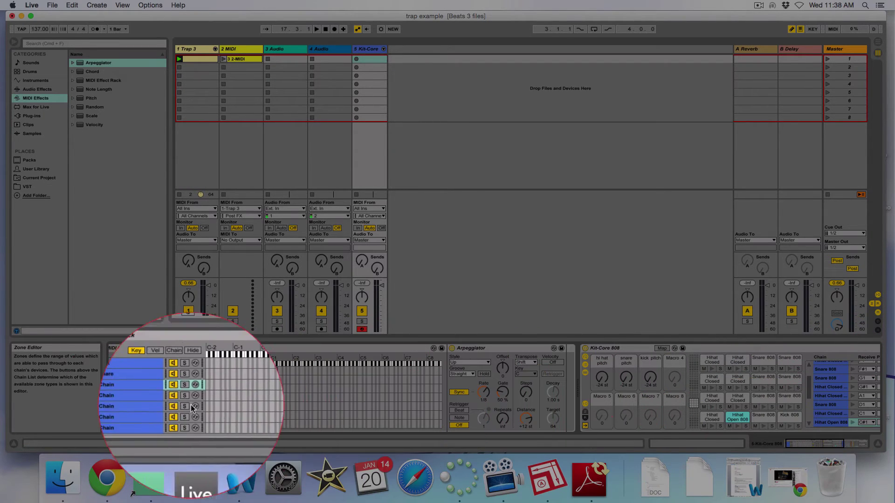
left_click_drag(269, 389, 275, 388)
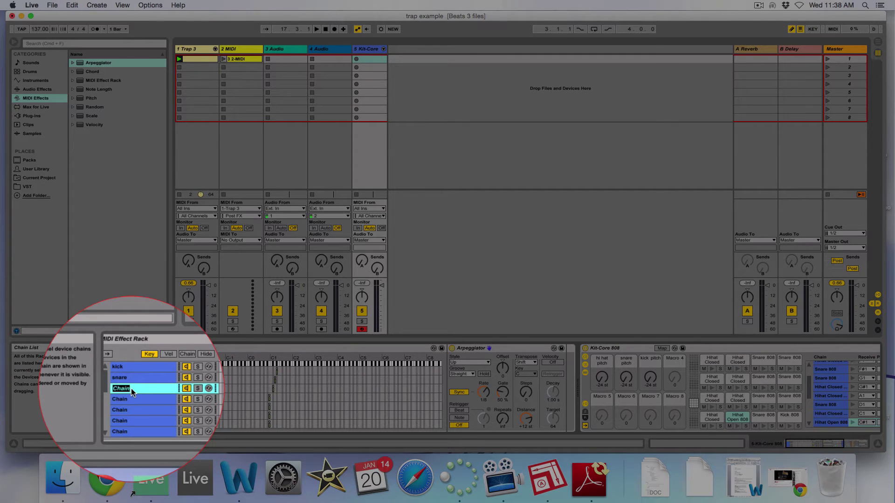
type("t coe")
type("n")
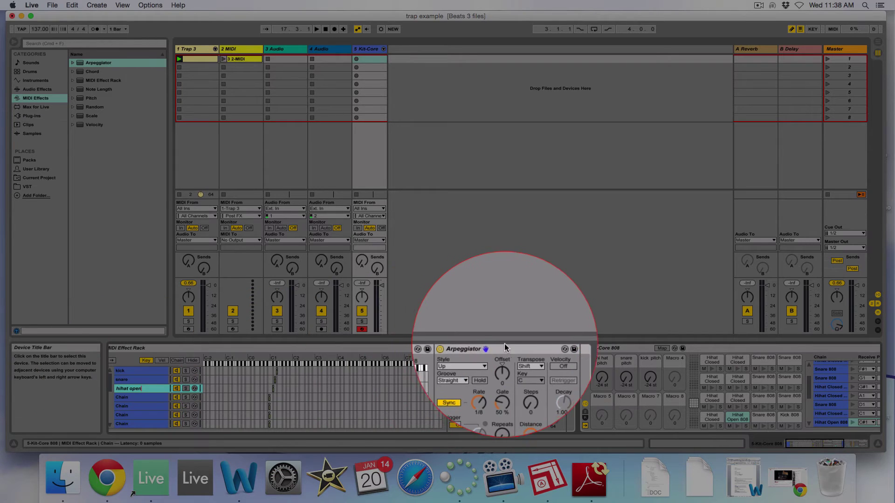
left_click(502, 347)
key("Delete")
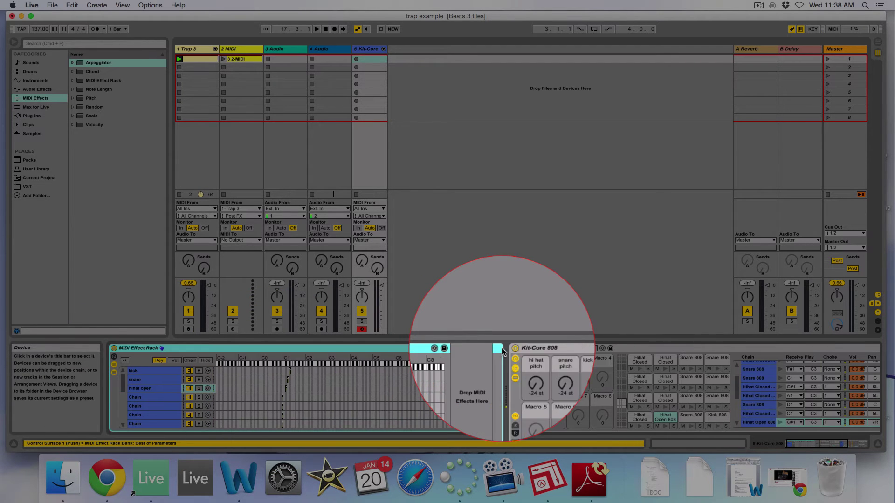
Key the fourth chain's zone onto the Hihat Closed 808 note and play back the arpeggiated pads
left_click(164, 396)
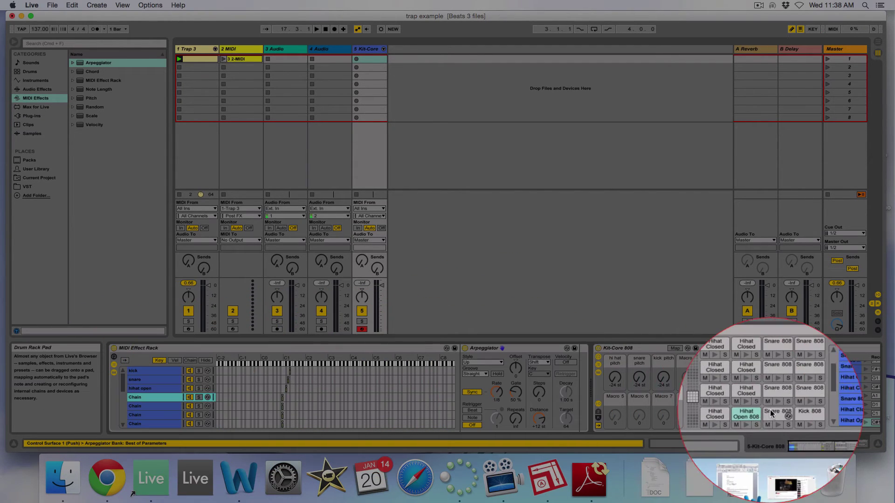
left_click(720, 413)
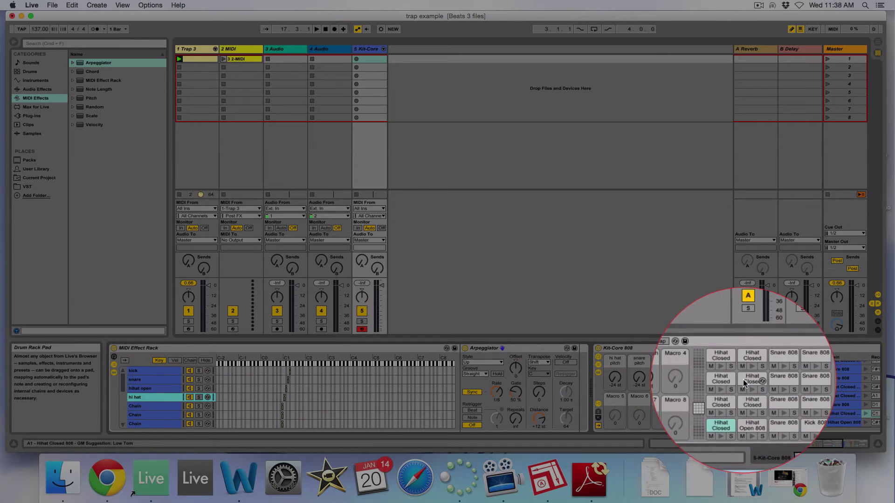
left_click(724, 400)
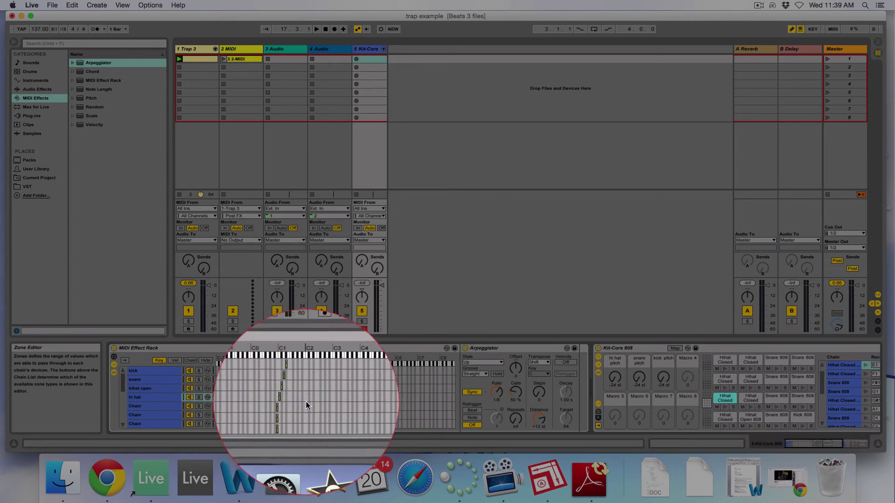
left_click_drag(281, 407, 289, 406)
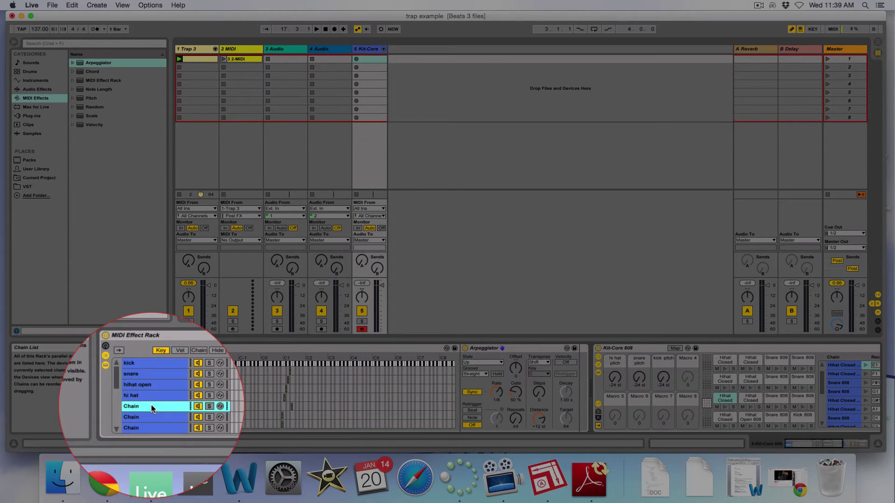
key("space")
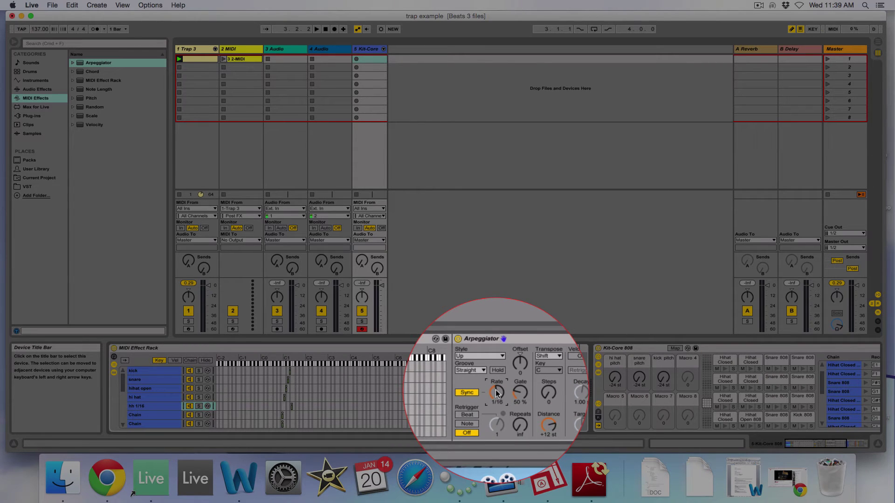
left_click(152, 410)
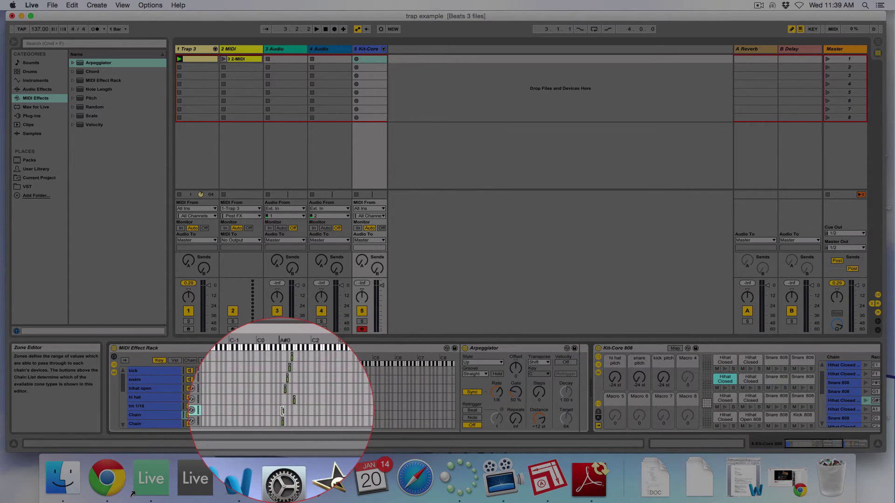
Key the hh 1/32 chain to F1 and the next Hihat Closed chain to D#1
left_click_drag(283, 411, 299, 411)
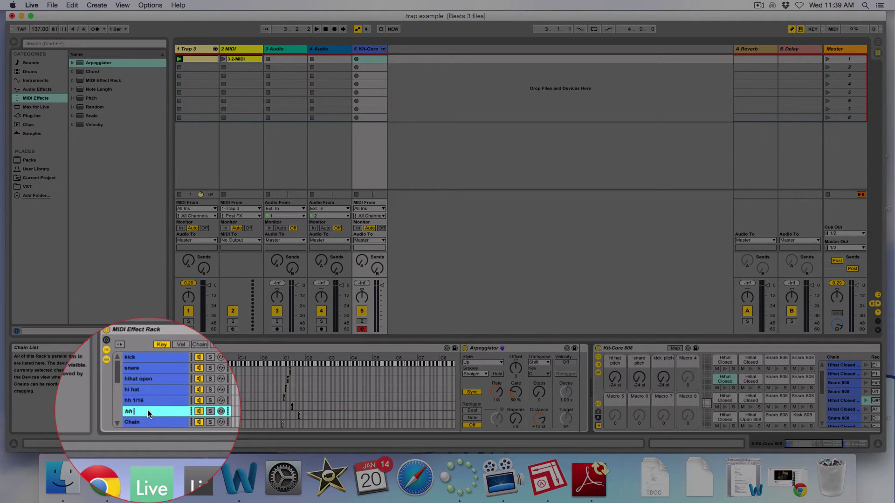
type("32")
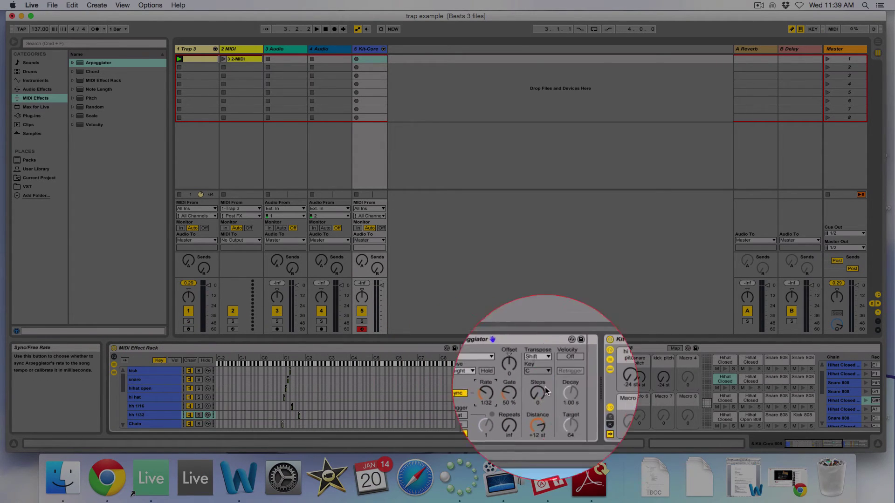
left_click(725, 361)
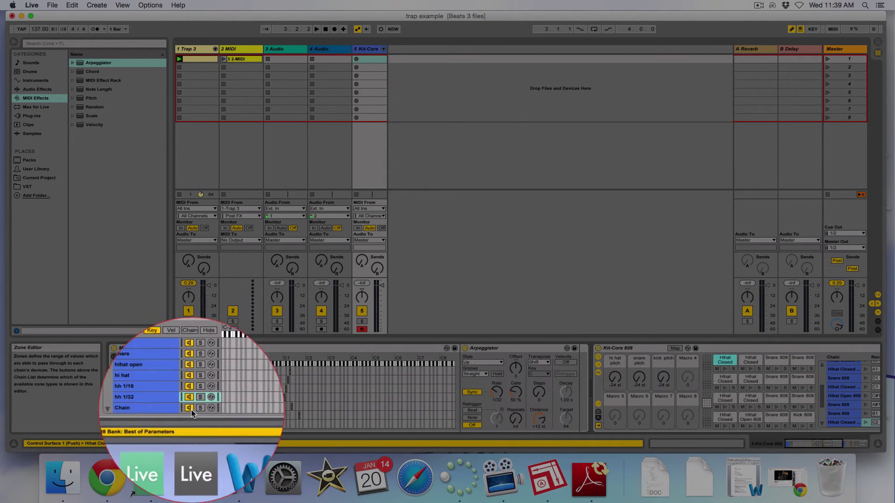
left_click(144, 411)
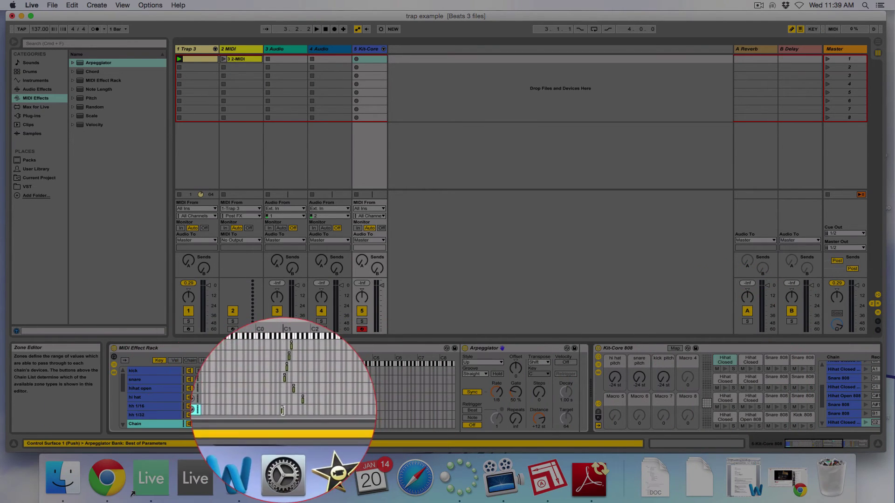
left_click_drag(282, 411, 310, 410)
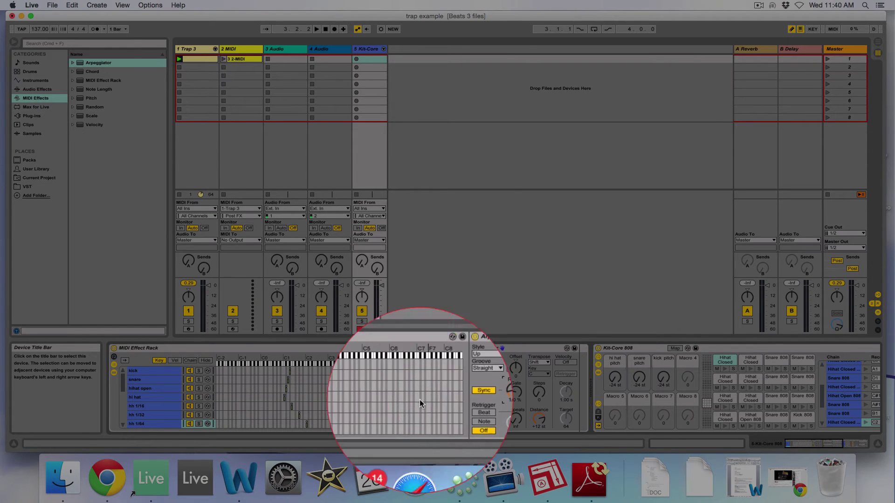
Key the first empty chain to F#1 for the third-row Hihat Closed pad and adjust its arpeggiator rate
scroll(261, 405, "down", 2)
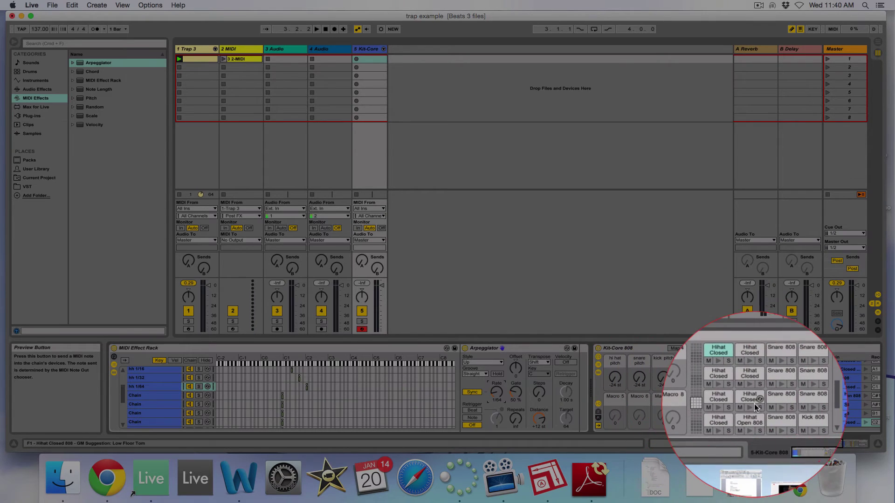
left_click(749, 400)
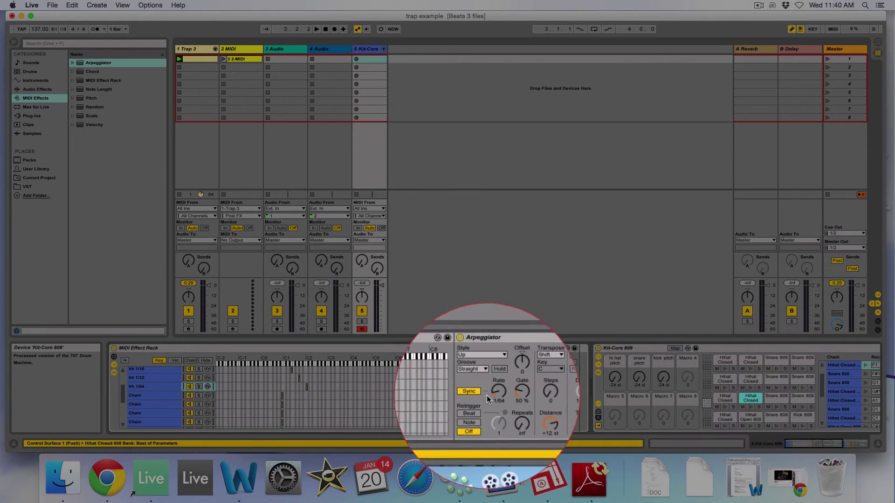
left_click(144, 396)
left_click(749, 402)
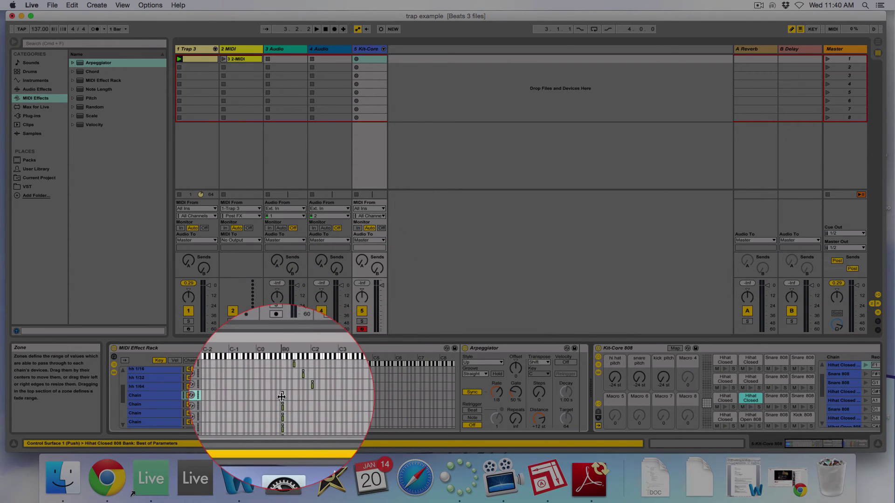
left_click_drag(283, 397, 295, 396)
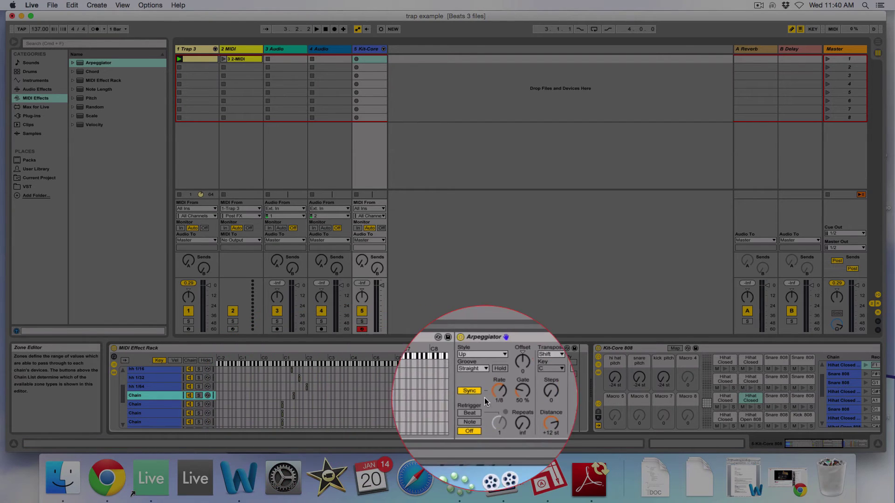
left_click(497, 392)
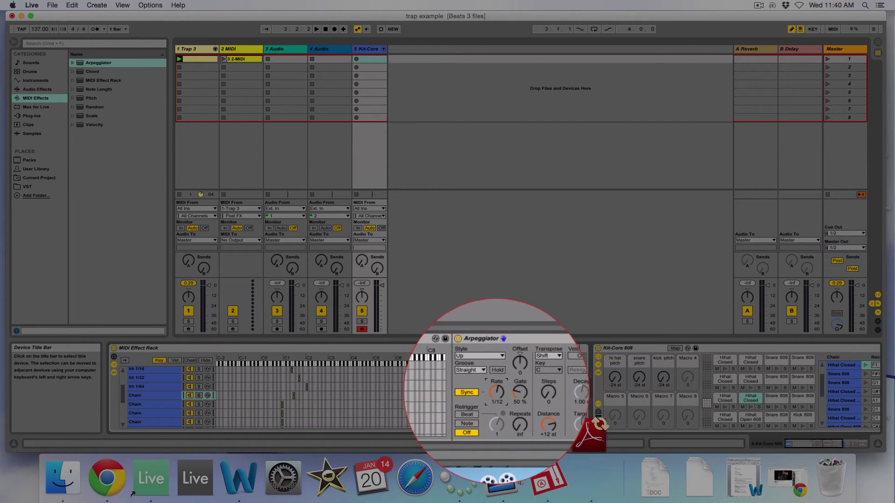
Name the next chain hh 1/12 and key the following chain's zone to G#1
left_click(156, 397)
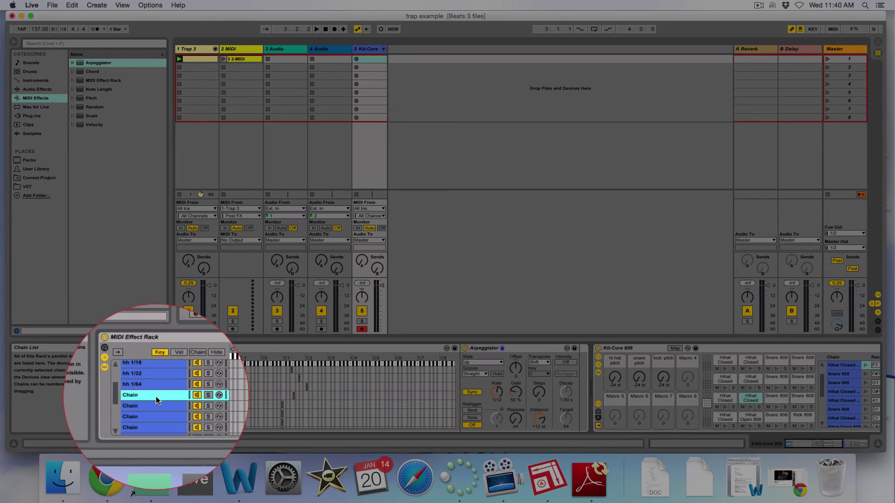
key("super+r")
type("hh 1/12")
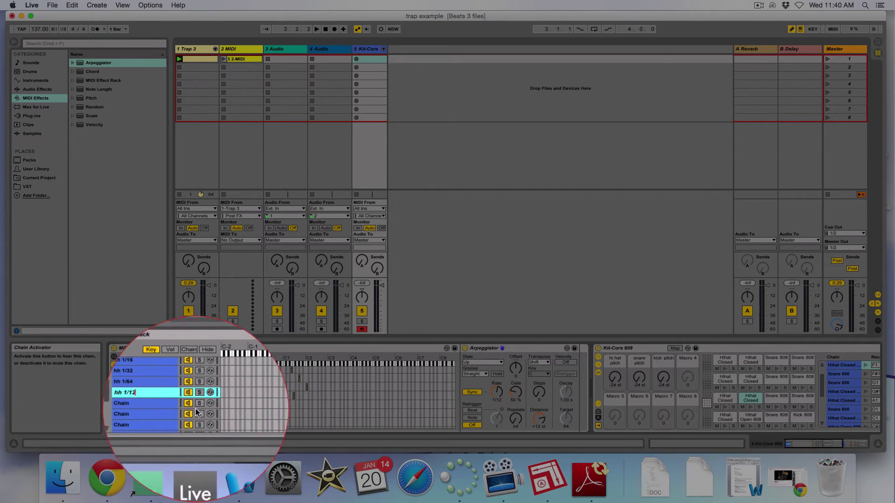
left_click(165, 404)
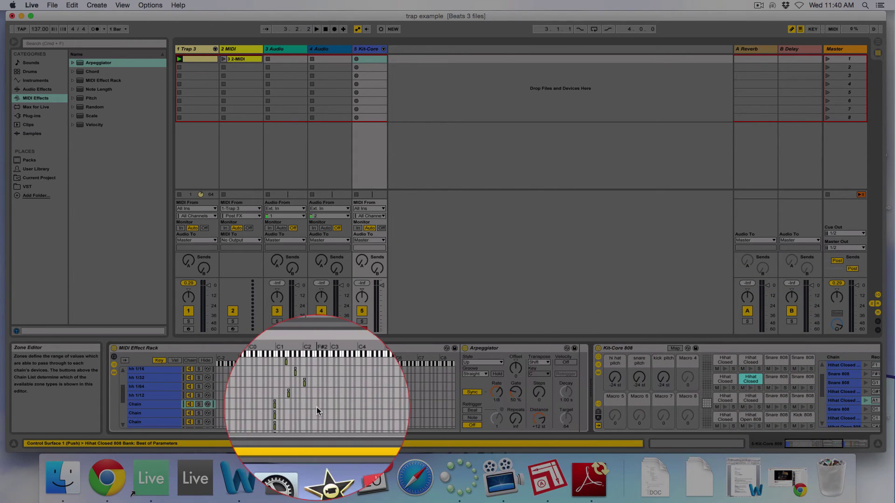
left_click(284, 404)
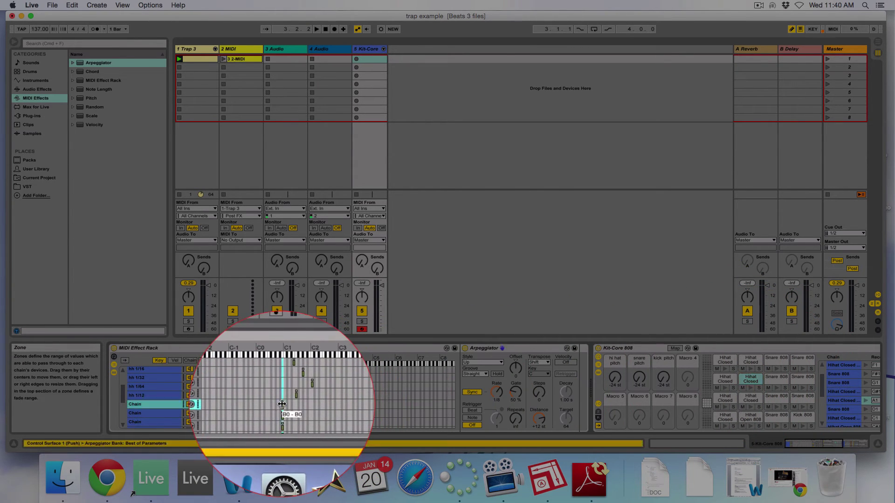
left_click_drag(284, 404, 299, 402)
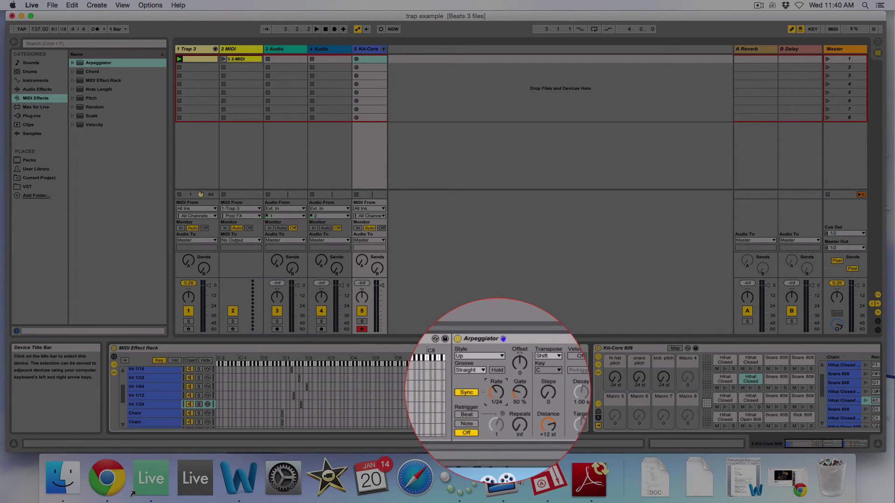
Key another chain to C2 for the top-row Hihat Closed pad and name it hh /1/48
left_click(163, 412)
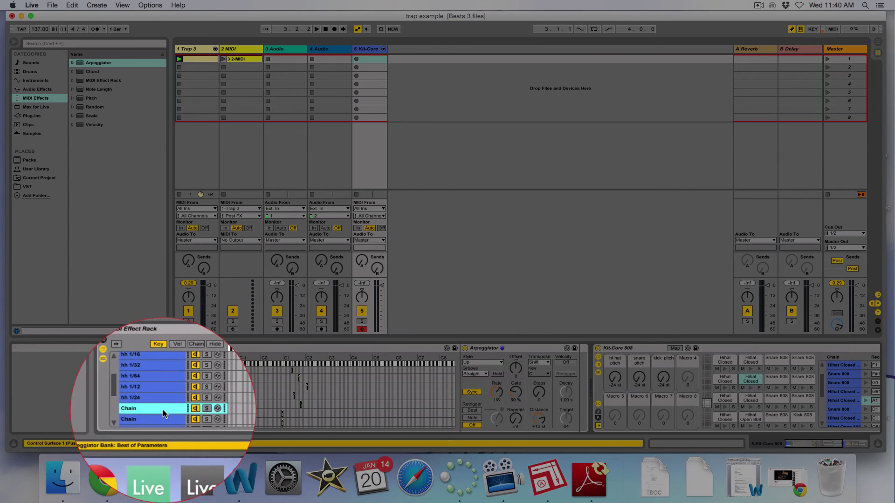
left_click(749, 359)
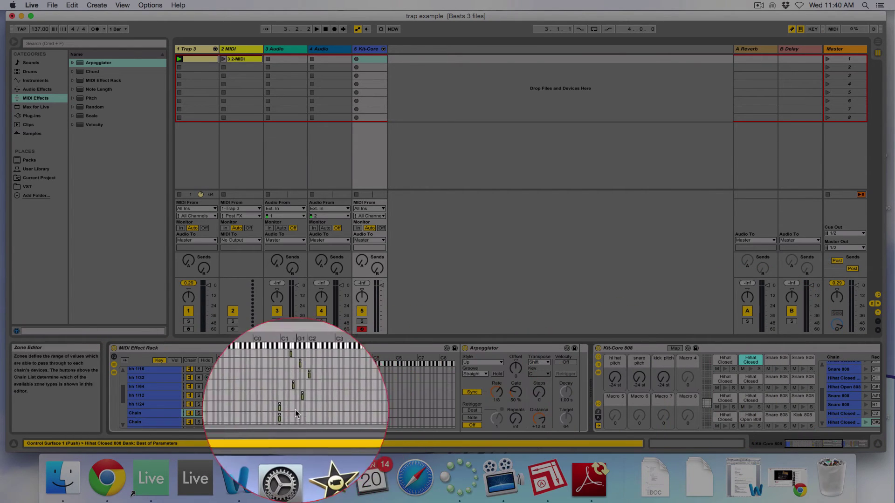
left_click_drag(282, 410, 307, 411)
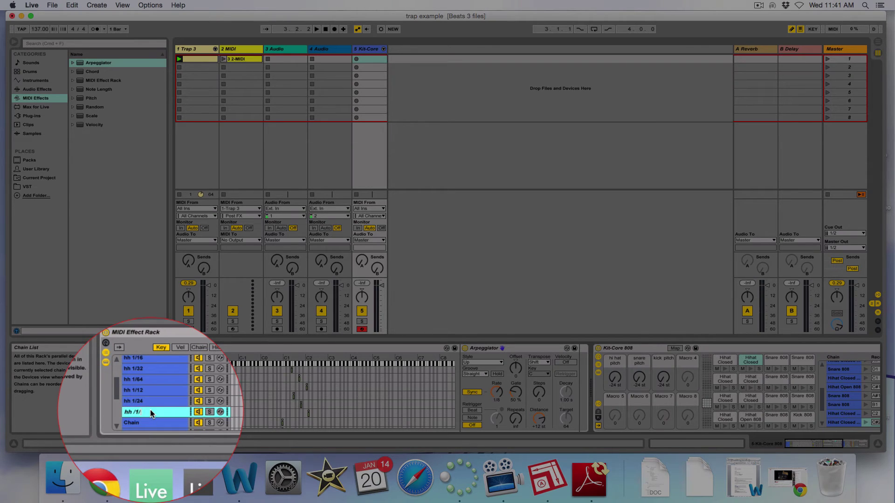
key("Return")
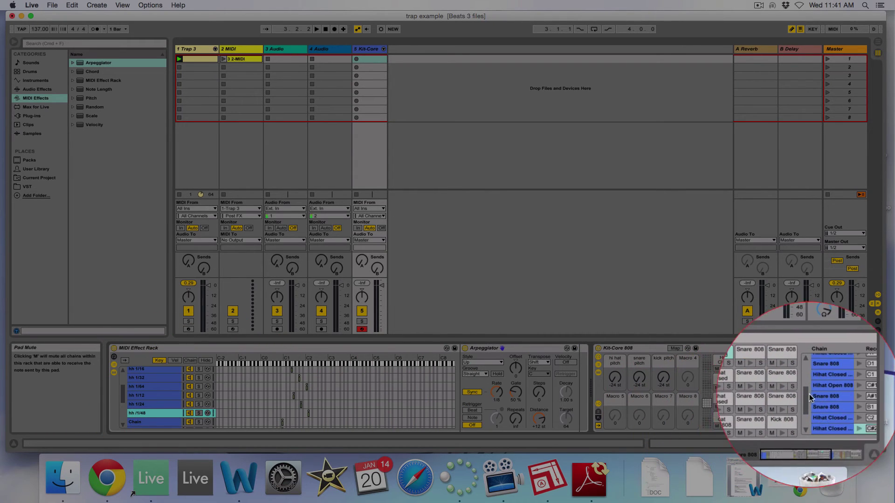
Key a chain to a Snare 808 pad's note G1 and name it snare 1/8
left_click(773, 400)
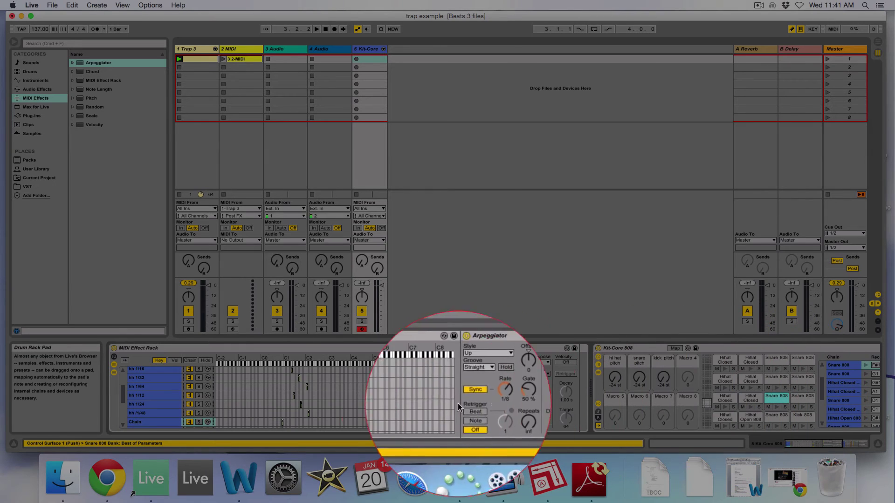
left_click_drag(283, 411, 296, 410)
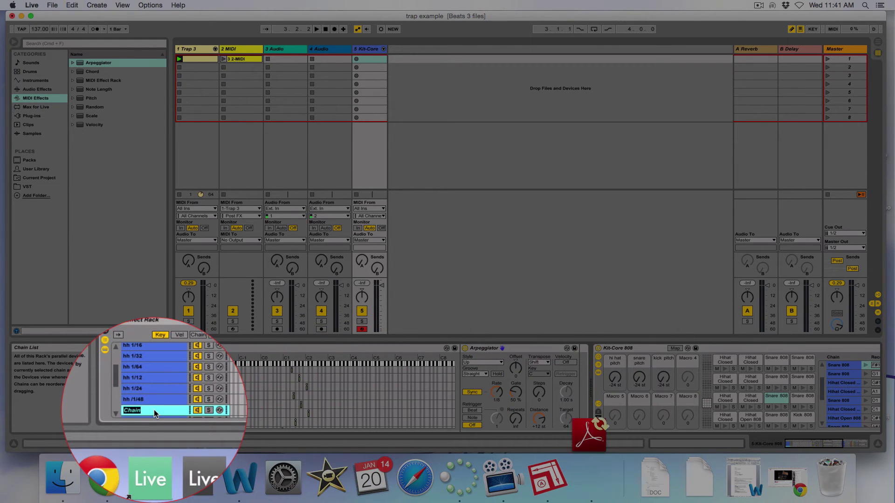
type("snare 1/")
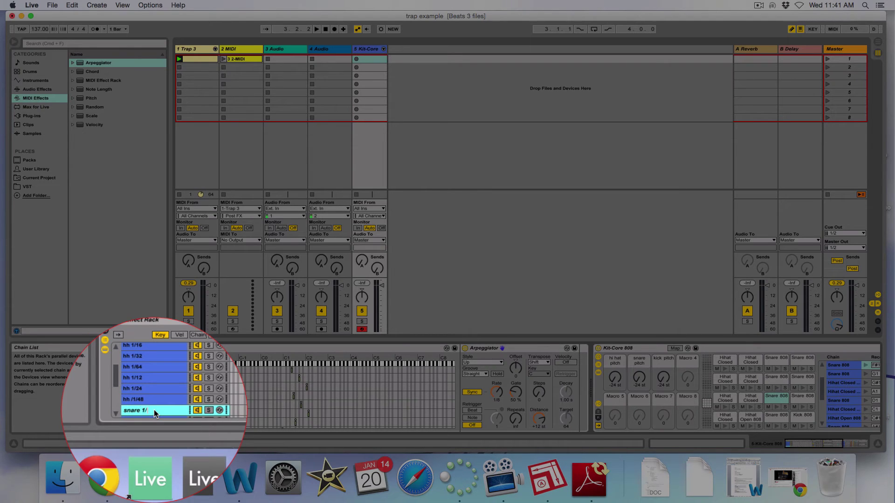
type("8")
scroll(163, 410, "down", 4)
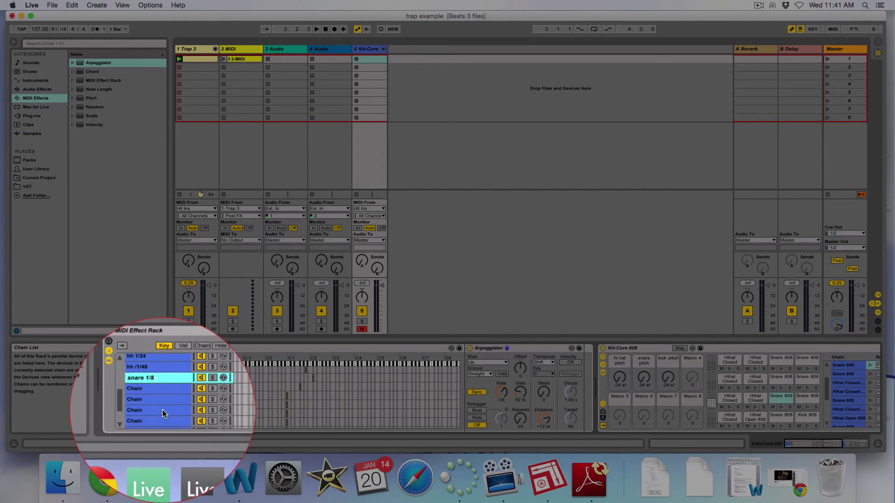
left_click(144, 395)
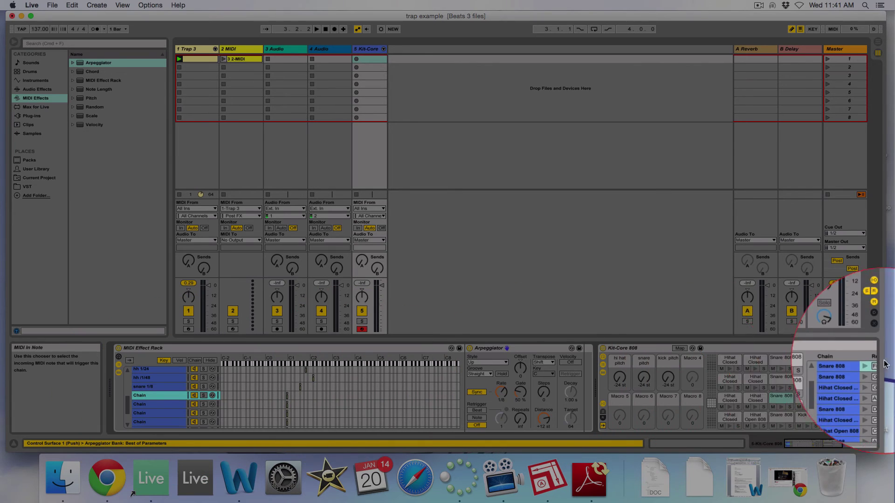
Key the next chain from B0 to G1 for the third-row Snare 808 pad and name a chain snare 1/16
left_click(783, 380)
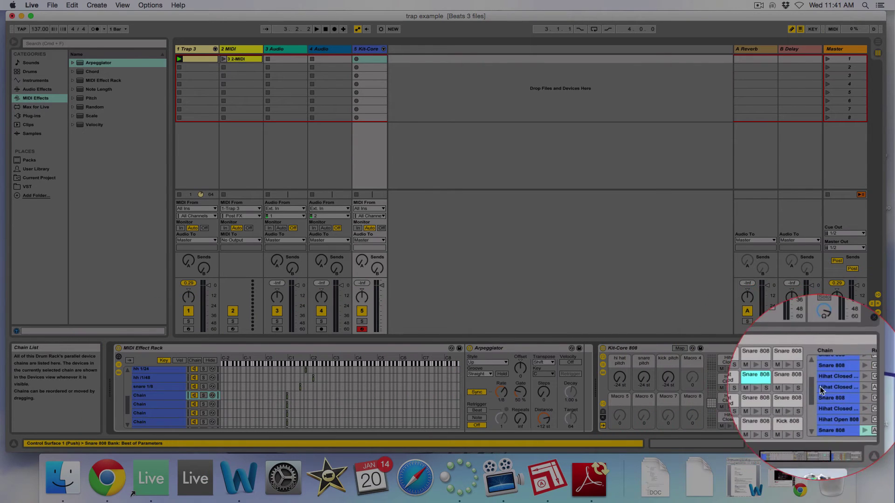
scroll(802, 432, "right", 3)
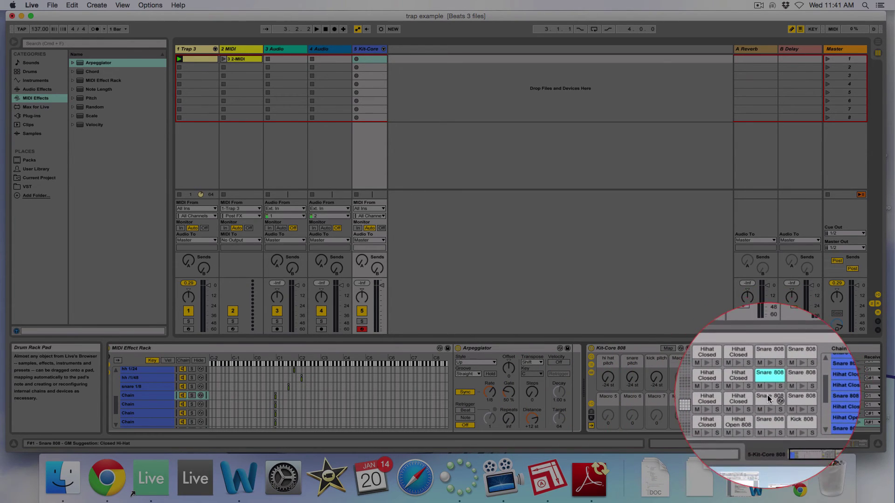
left_click(768, 402)
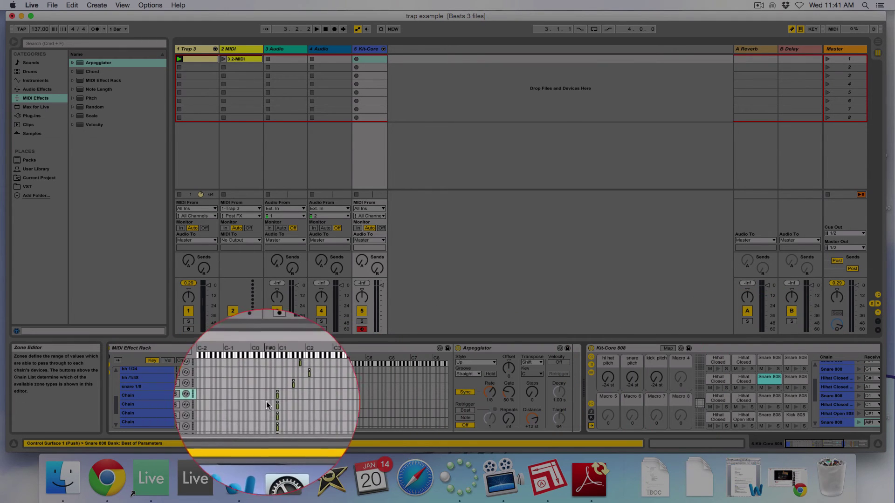
left_click(289, 387)
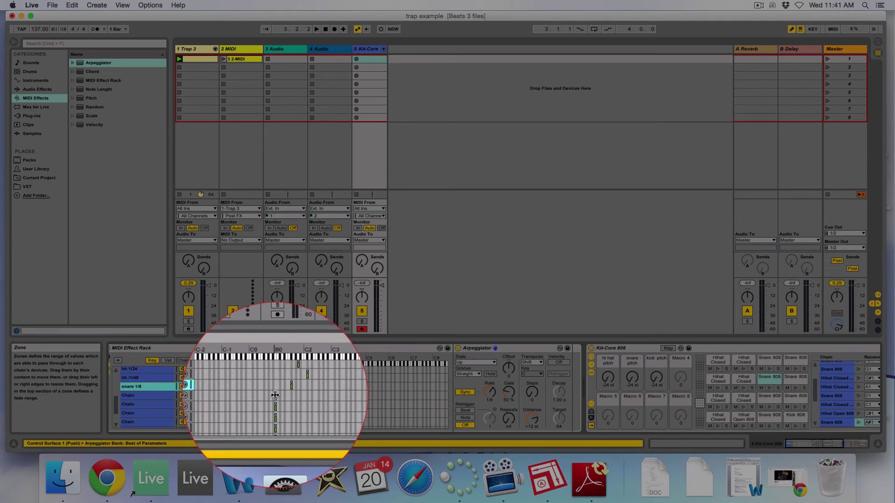
left_click_drag(275, 395, 296, 394)
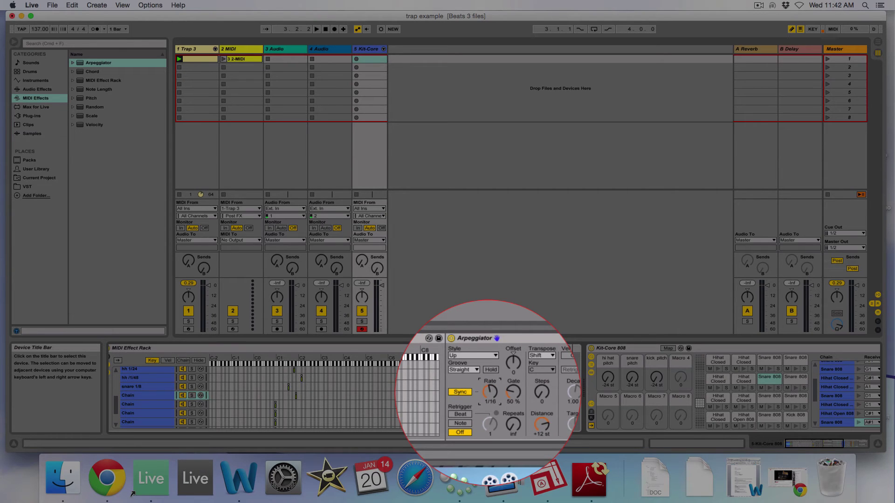
left_click(144, 394)
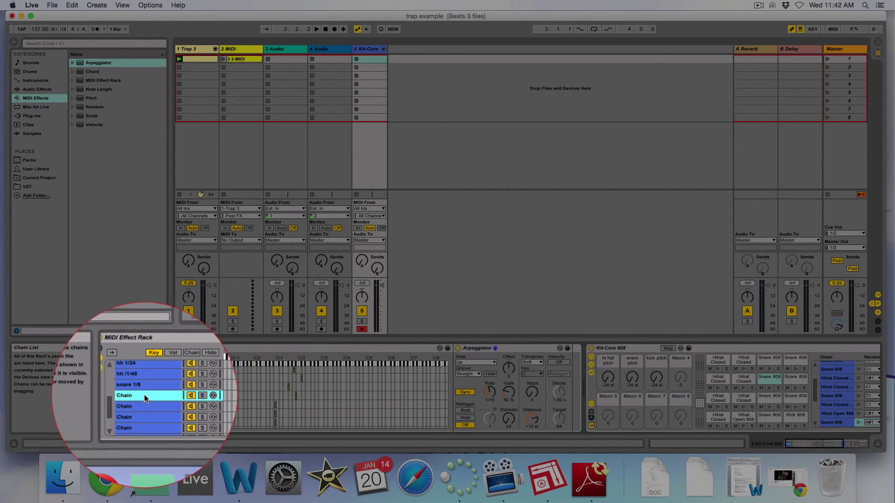
key("super+r")
type("snare")
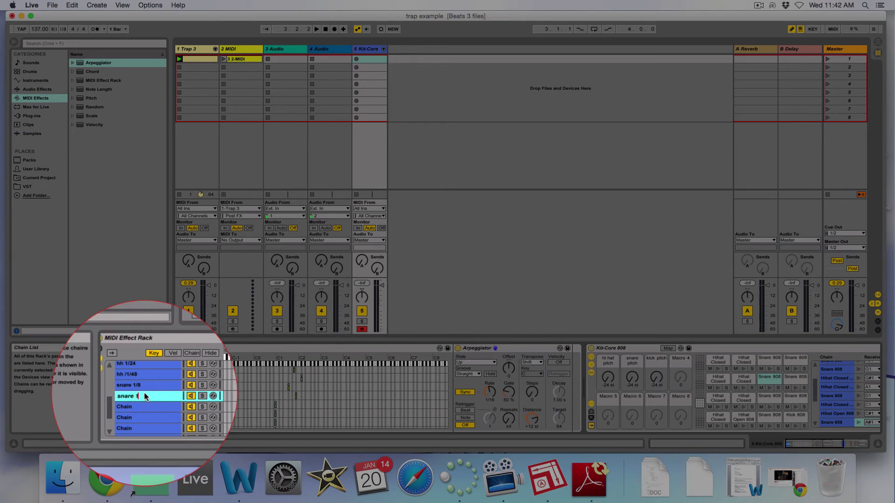
type(" 1/16")
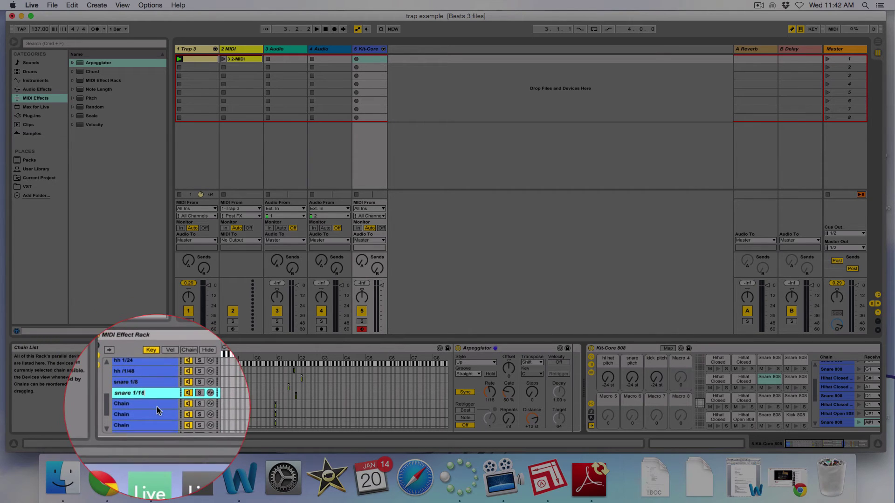
left_click(157, 404)
Key a chain from E1 to D2 for the top-row Snare 808 pad, name it snare 1/32, and change its arpeggiator rate
left_click(768, 361)
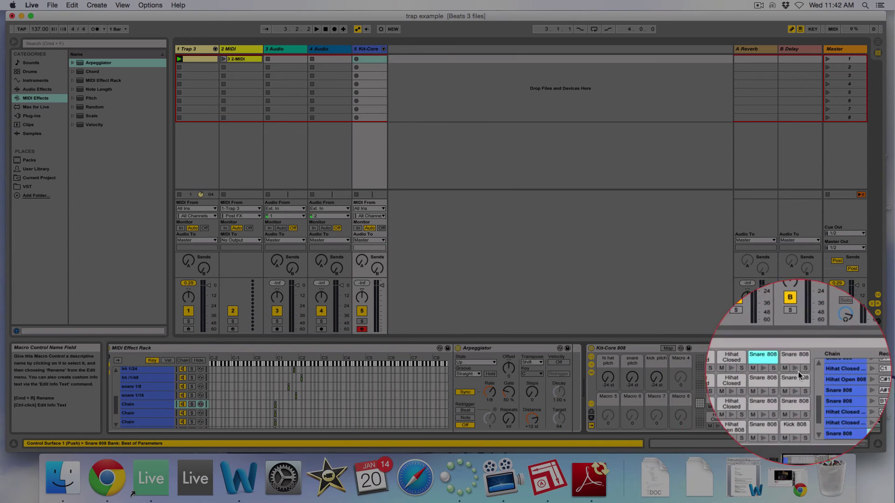
left_click(285, 403)
left_click_drag(284, 404, 303, 402)
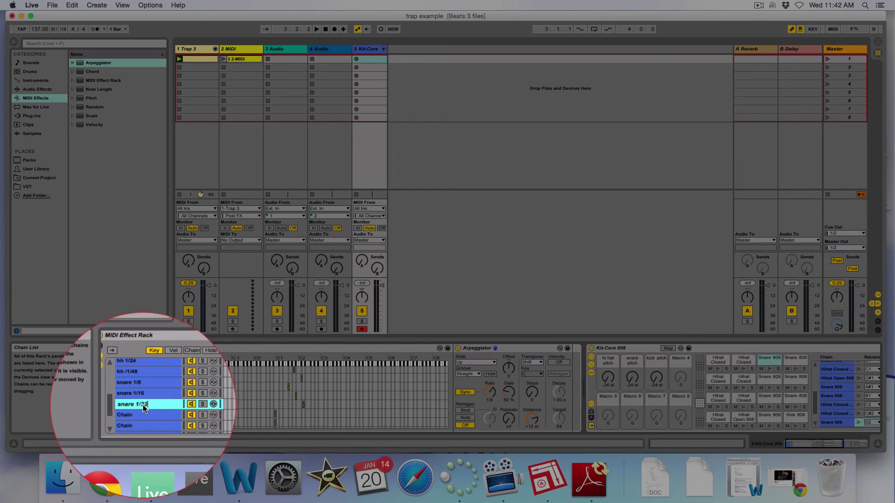
key("Return")
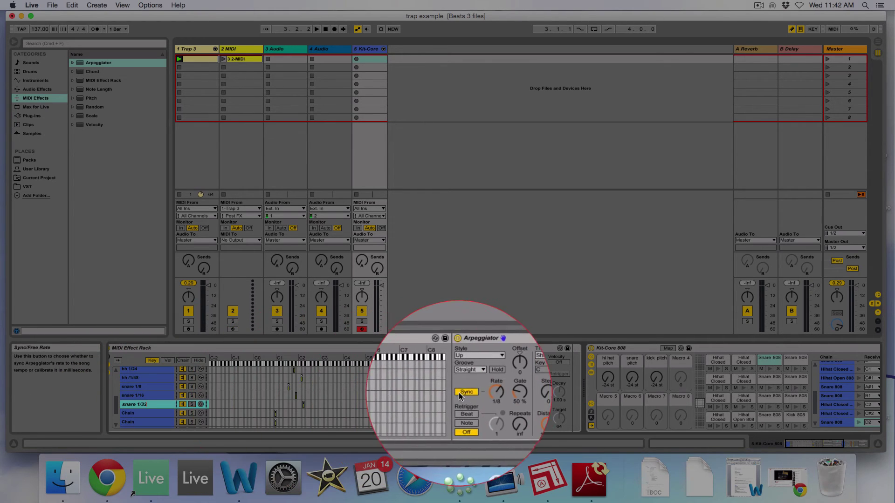
mouse_move(488, 392)
left_mouse_down()
mouse_move(489, 386)
mouse_move(488, 392)
left_mouse_up()
Key the next empty chain's zone to G1 for another Snare 808 pad
left_click(141, 412)
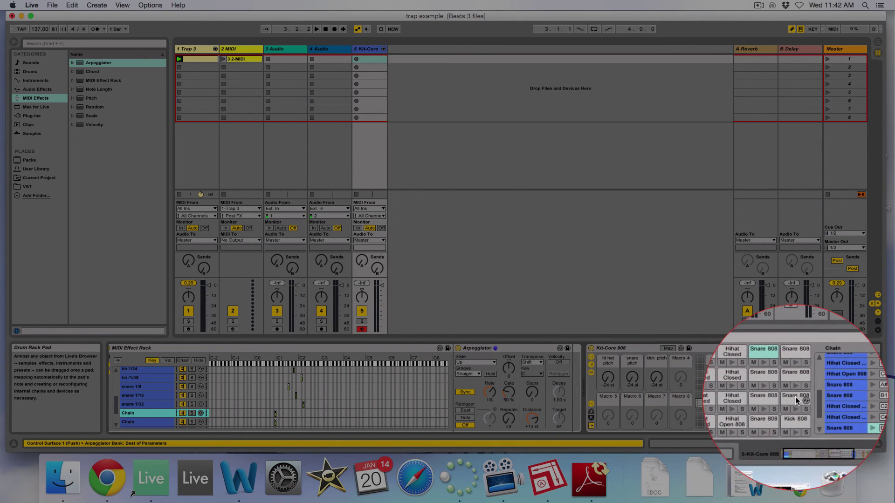
left_click(796, 400)
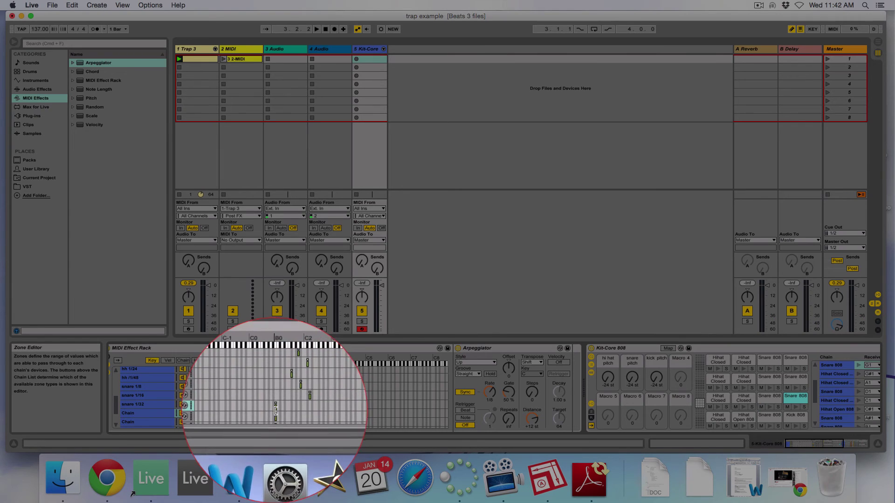
left_click_drag(275, 411, 290, 410)
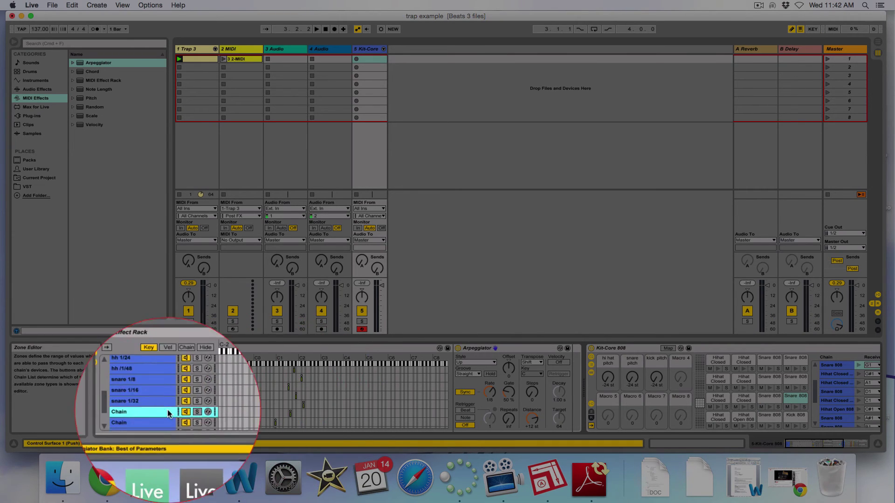
Name the chain snare 1/12 and key the next chain's zone to D#1 for its Snare 808 pad
key("super+r")
type("snare 1/12")
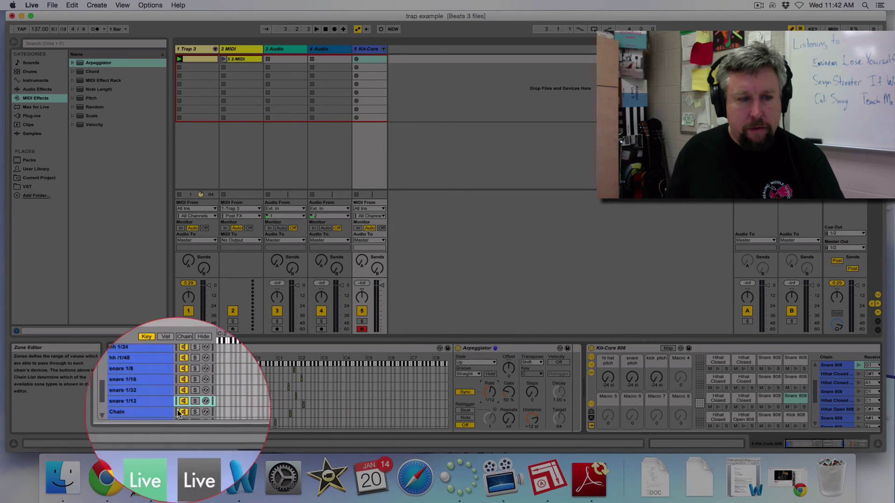
left_click(131, 422)
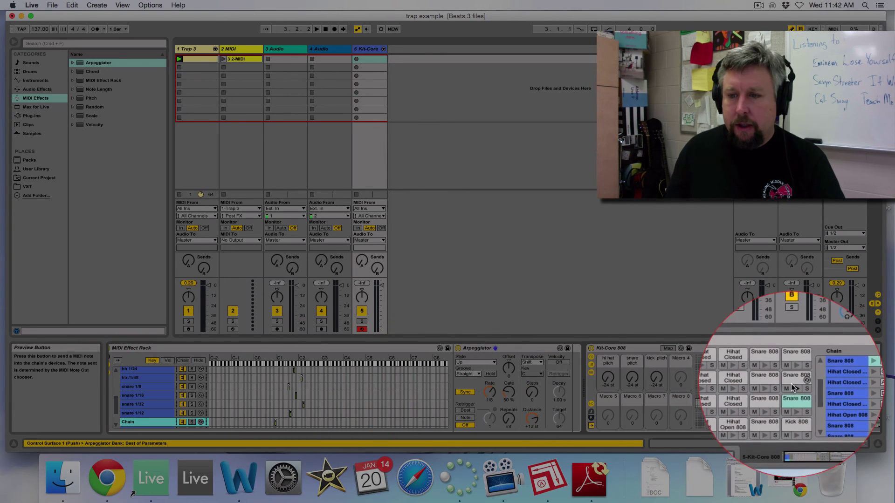
left_click(792, 382)
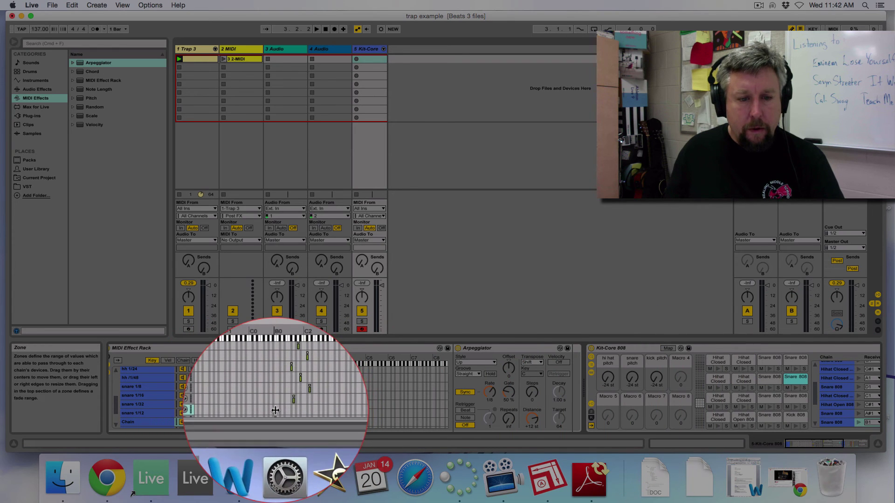
left_click_drag(275, 411, 293, 410)
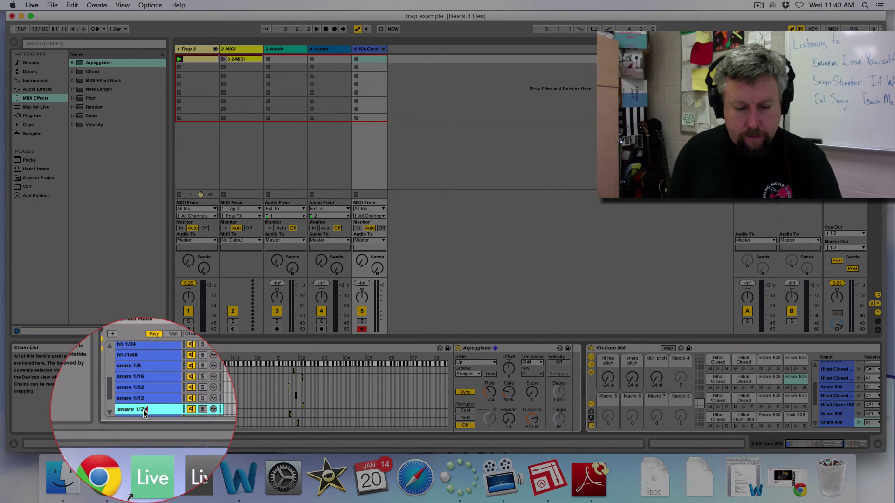
Name that chain snare 1/24, then key another chain to D2 as snare 1/48 with a 1/48 arpeggio rate
scroll(161, 407, "down", 3)
left_click(142, 406)
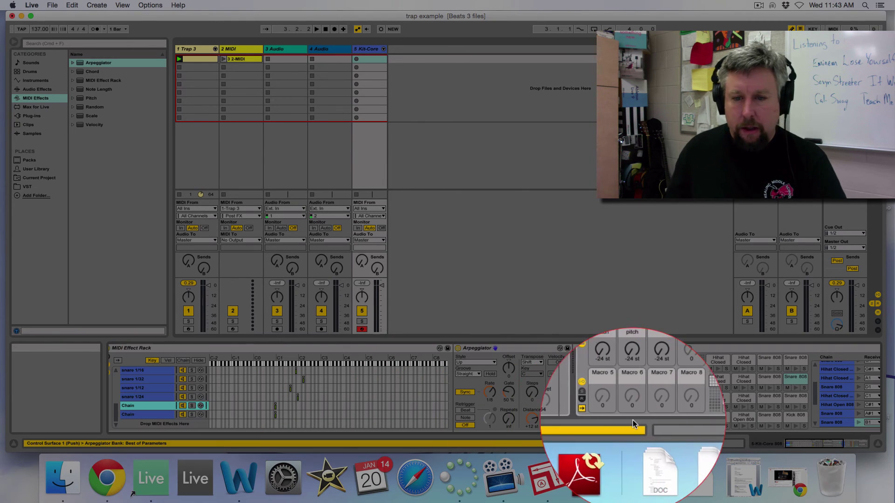
left_click(794, 361)
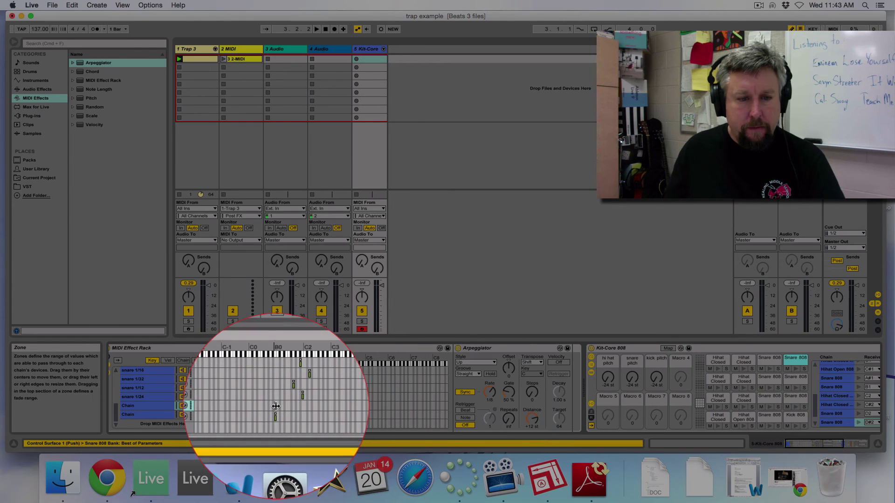
left_click_drag(276, 407, 302, 406)
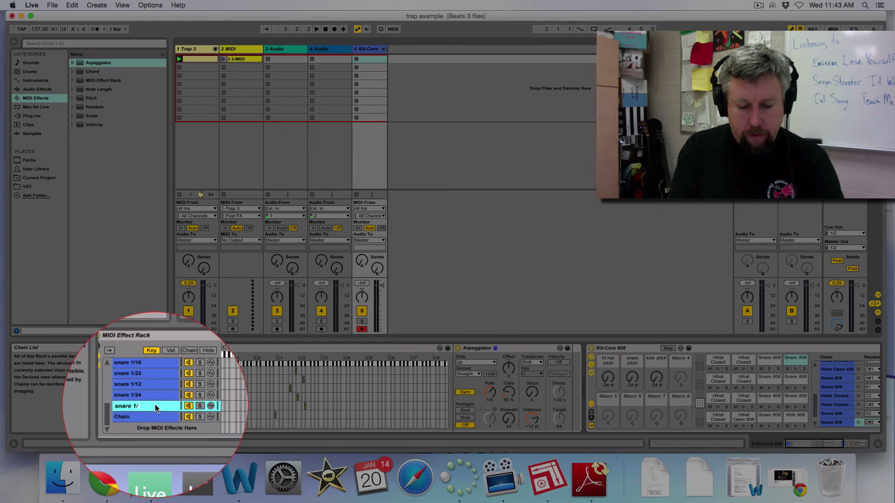
key("Return")
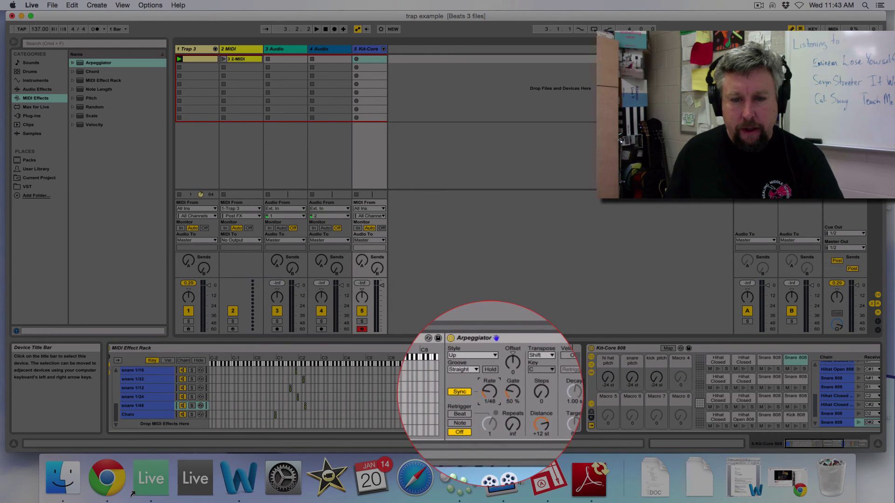
left_click_drag(489, 393, 489, 383)
left_click(156, 410)
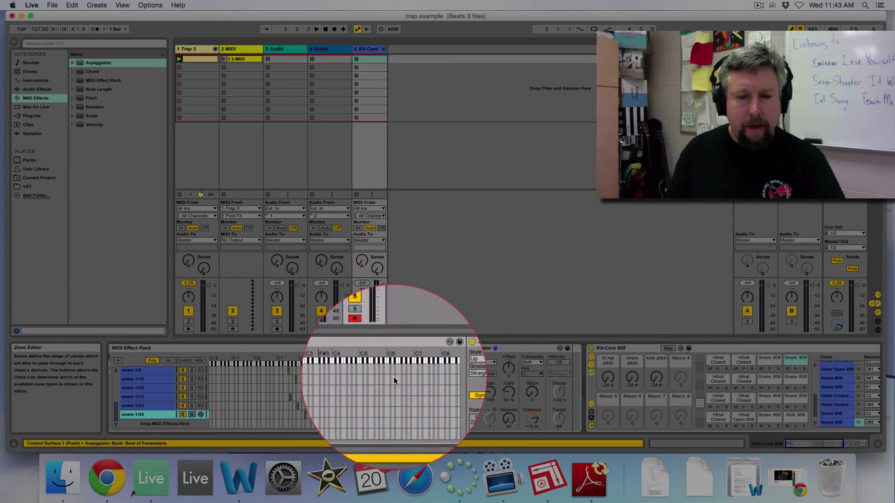
Save the rack to the User Library as the preset MIDI Effect Rack.adg
left_click(449, 351)
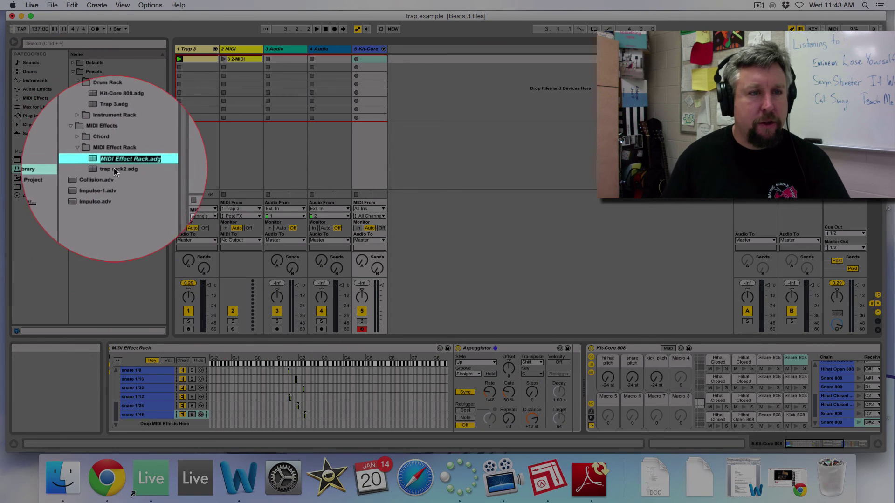
key("Return")
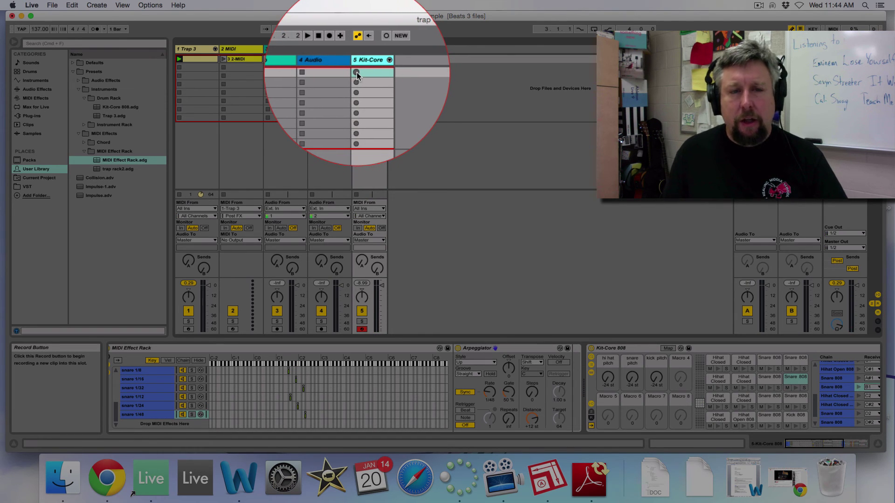
Record a test clip on the Kit-Core track, view its notes, and stop
left_click(356, 84)
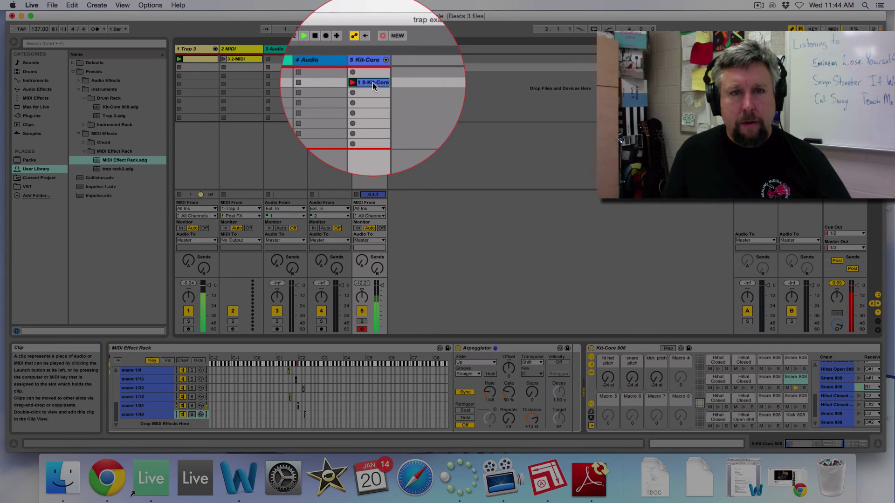
left_click(373, 83)
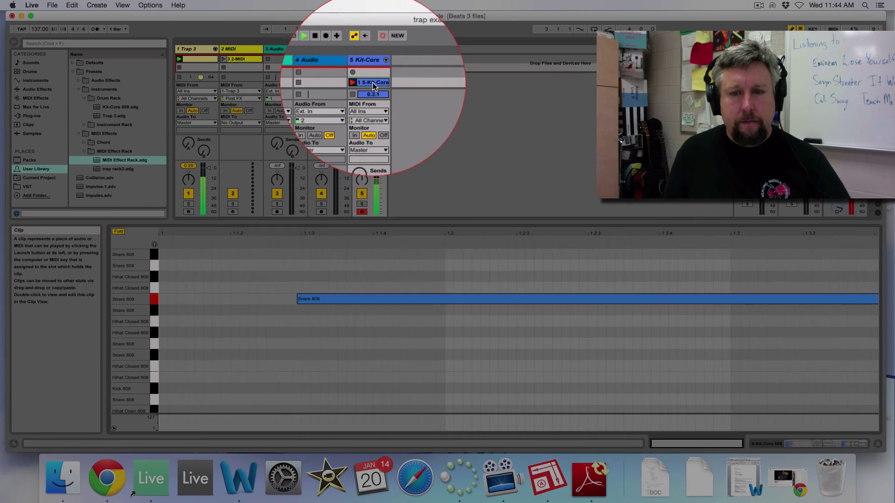
left_click(326, 29)
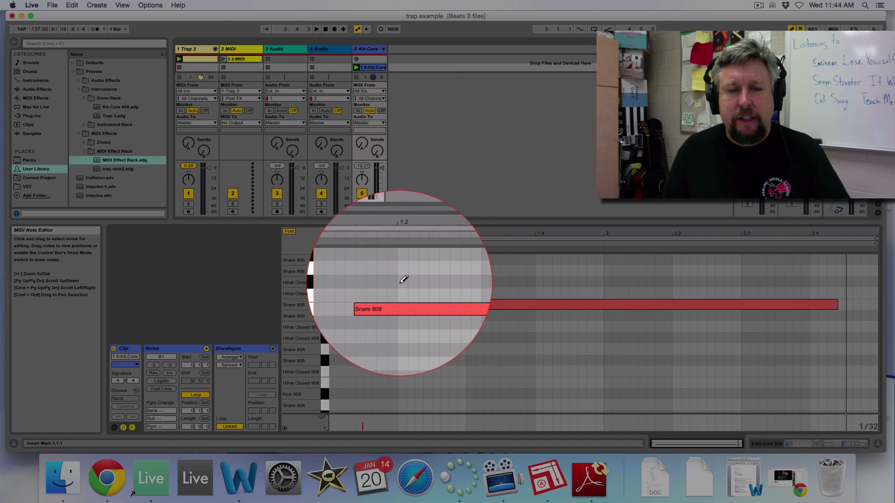
Insert a new MIDI track taking input from Kit-Core 808 and arm it for recording
left_click(105, 7)
left_click(113, 65)
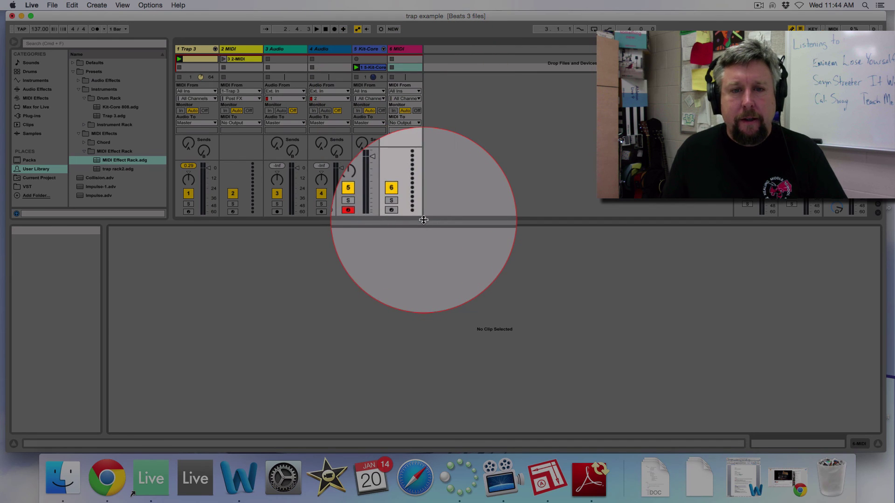
left_click_drag(422, 223, 424, 287)
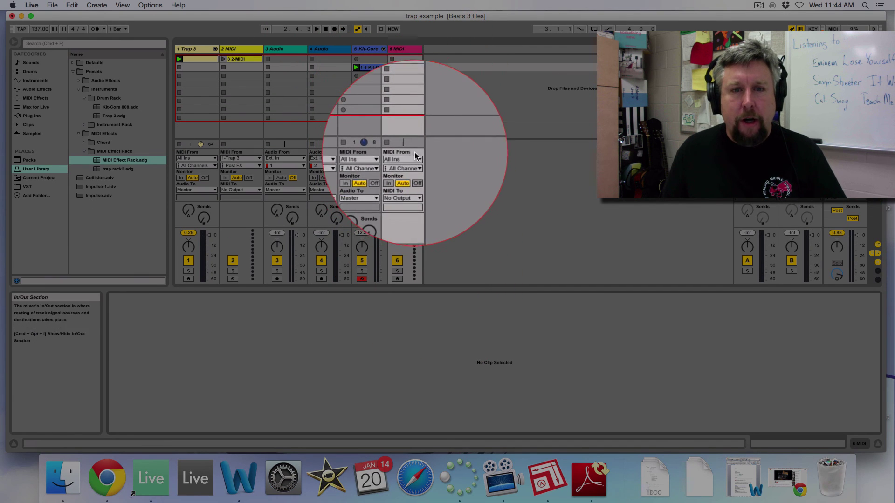
left_click(419, 160)
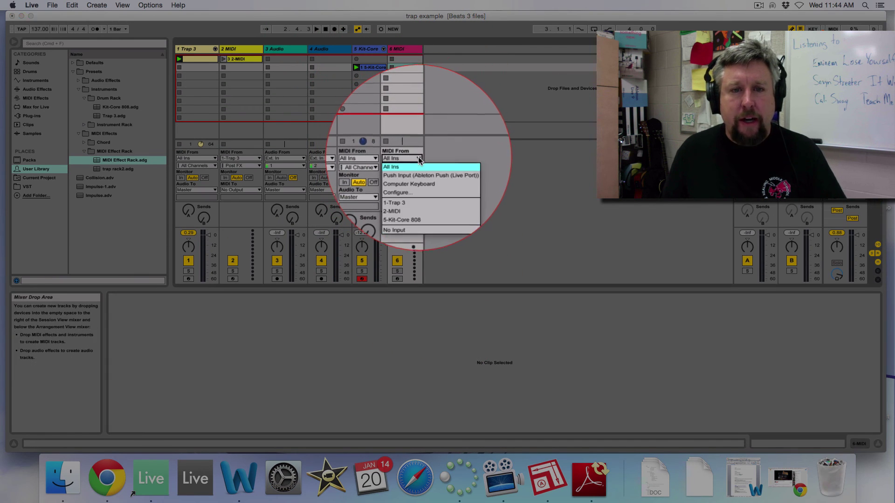
left_click(407, 209)
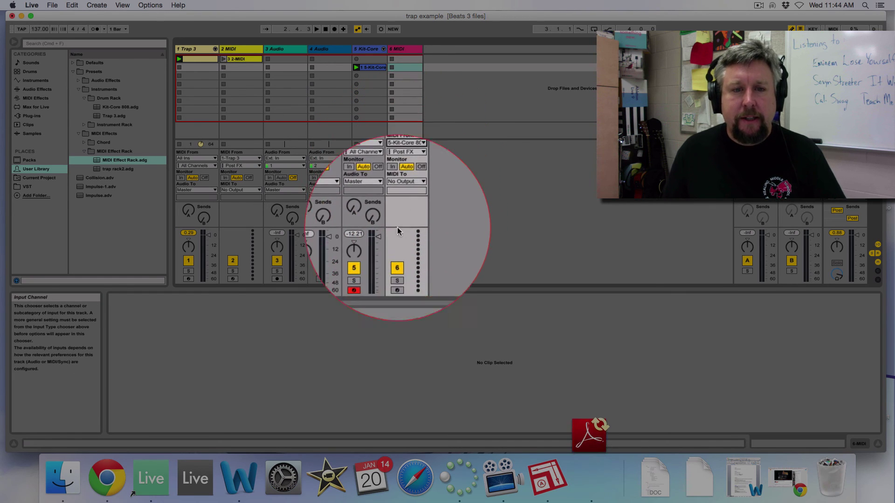
left_click(398, 279)
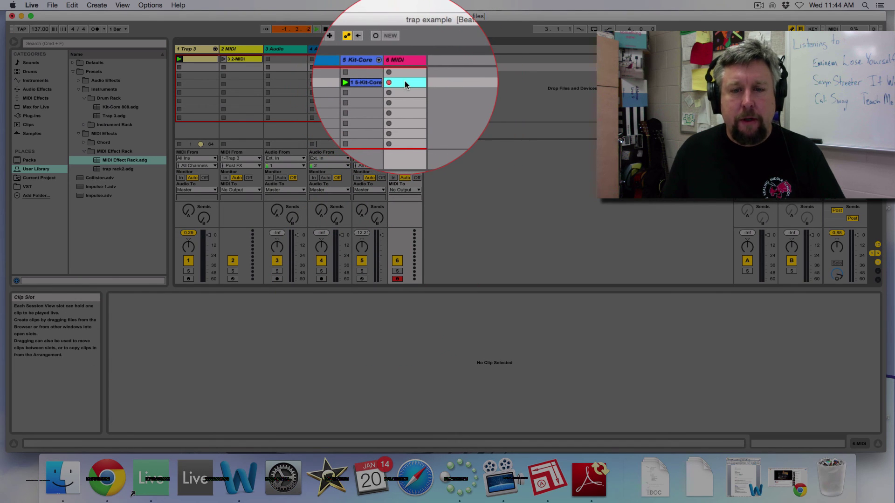
Record an arpeggiated clip on the new track and reshape its note velocities into a rising ramp
left_click(404, 81)
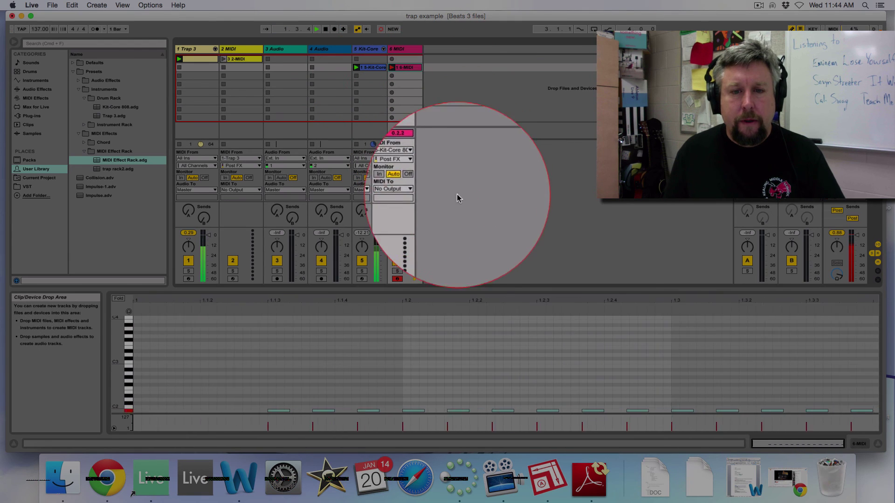
left_click_drag(464, 295, 464, 237)
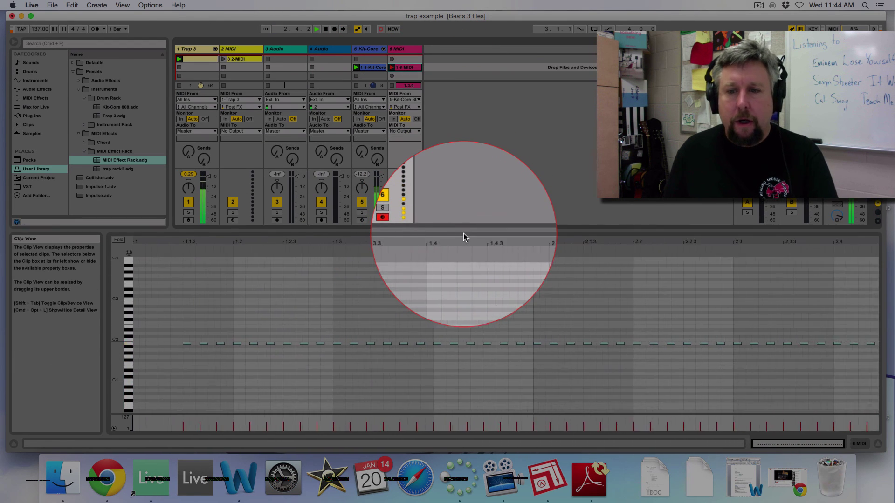
key("space")
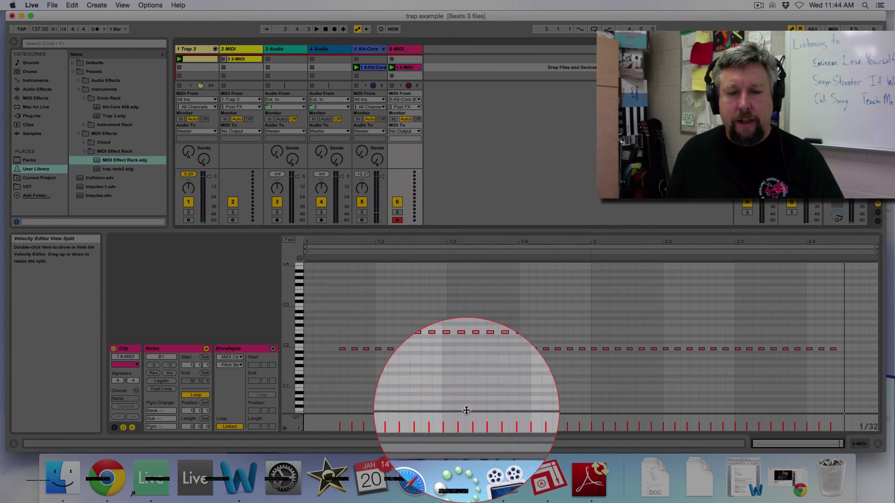
left_click_drag(466, 410, 466, 386)
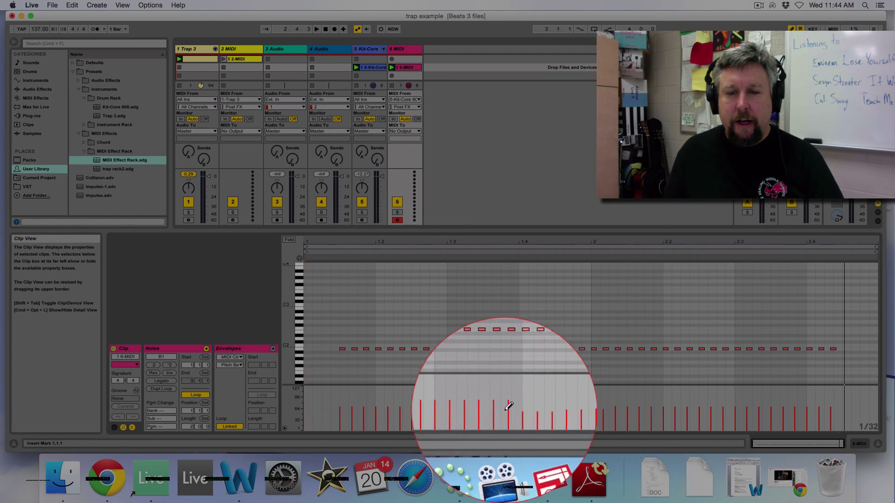
mouse_move(365, 410)
left_mouse_down()
mouse_move(654, 406)
mouse_move(714, 396)
left_mouse_up()
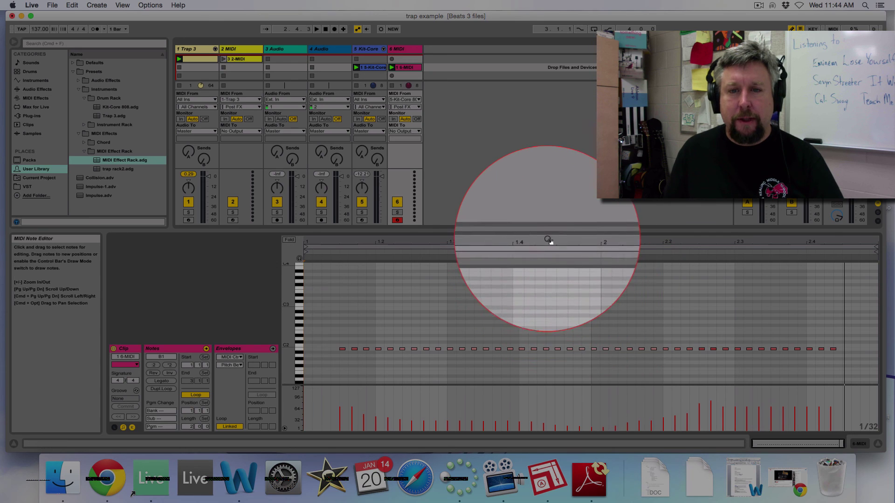
left_click_drag(546, 229, 517, 321)
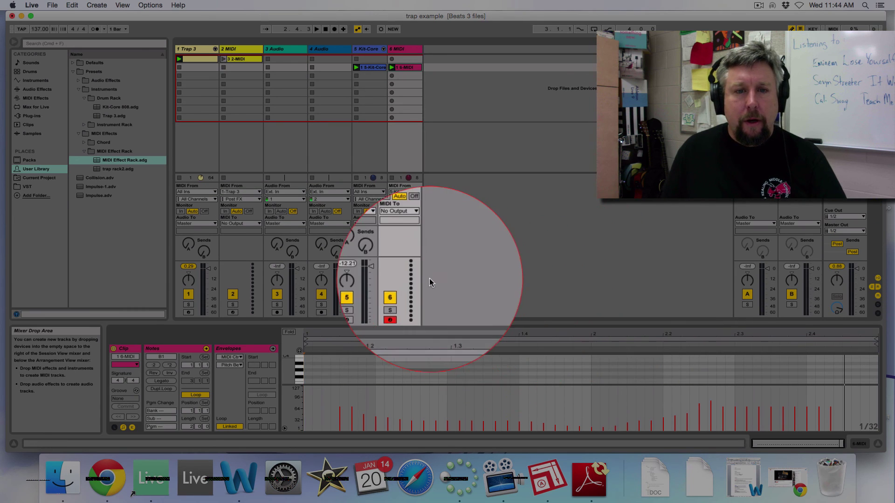
Show the Kit-Core track's devices and scroll its chain to the Kit-Core 808 drum rack's chains
double_click(373, 63)
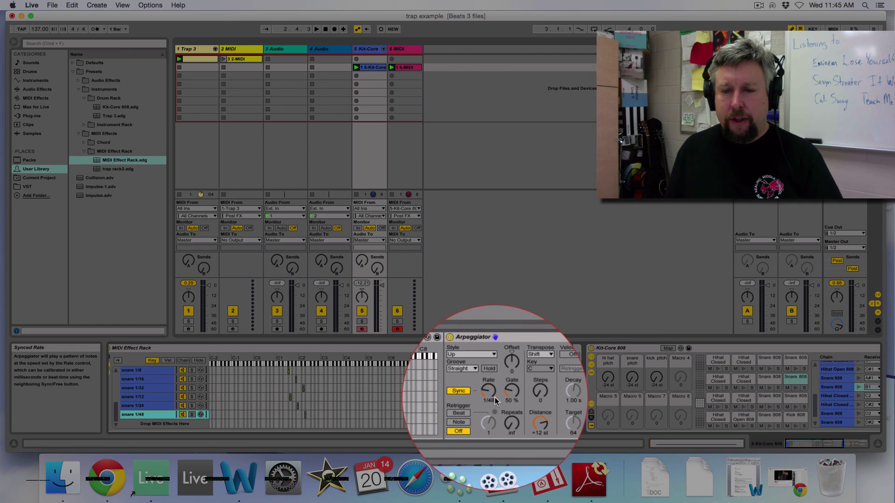
left_click(638, 347)
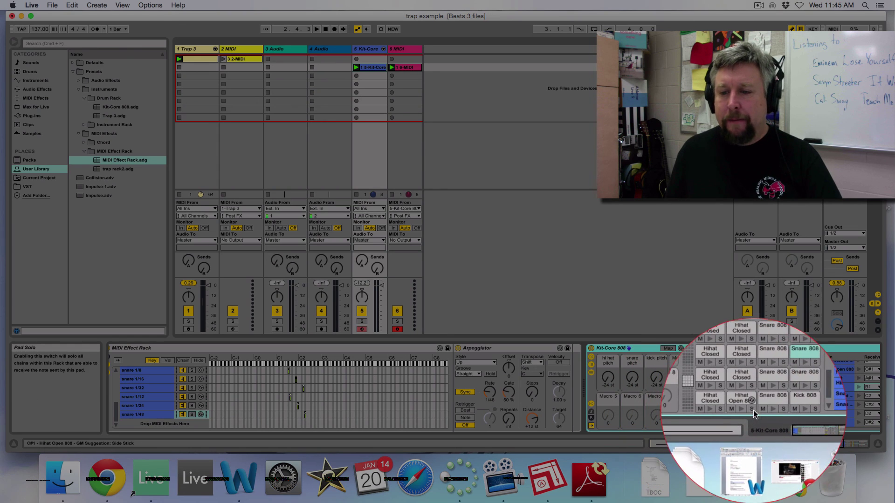
left_click(790, 433)
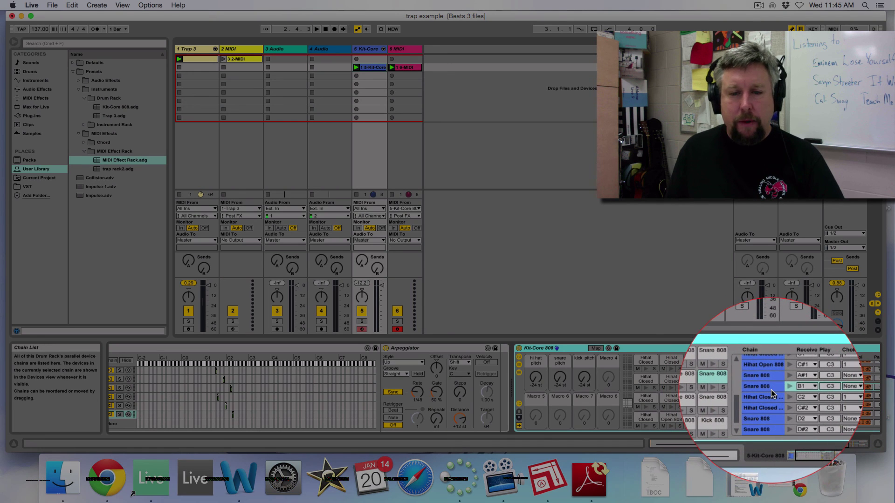
left_click(802, 432)
left_click_drag(802, 433, 825, 432)
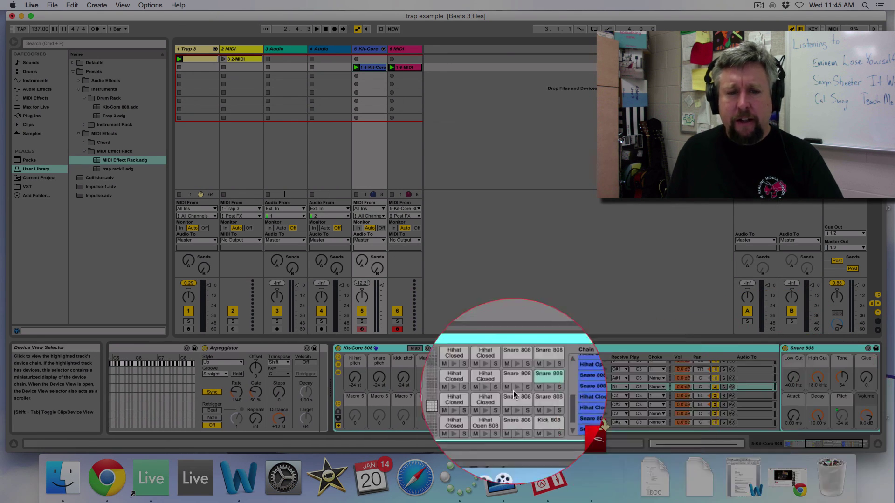
Select the hi hat pitch macro and briefly reveal, then hide, the drum rack's macro mappings
left_click(354, 375)
left_click(415, 348)
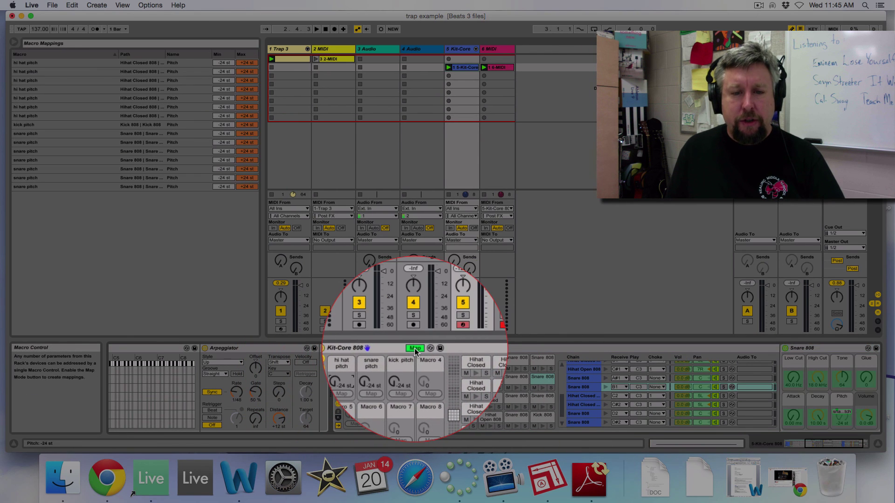
left_click(415, 348)
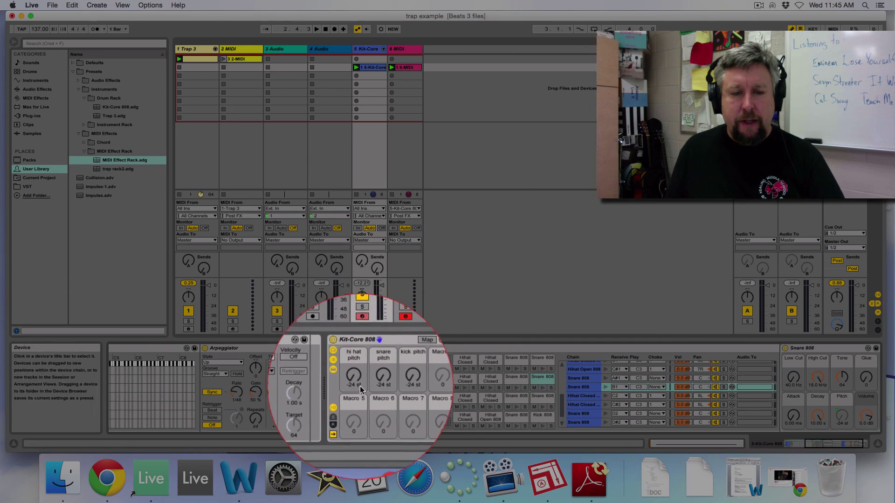